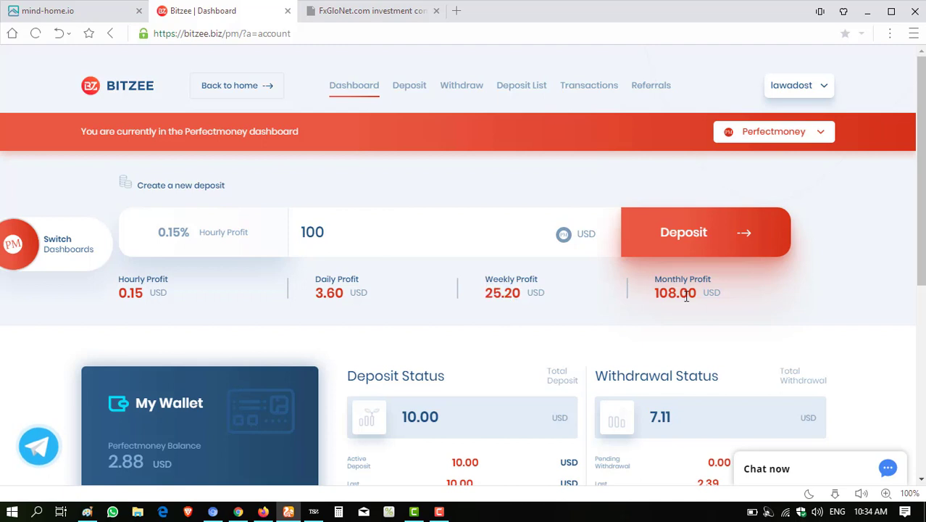
Review the hourly, daily, weekly and monthly profit figures for a 100 USD Perfectmoney deposit
{"action": "left_click_drag", "start_coordinate": [325, 226], "coordinate": [288, 226]}
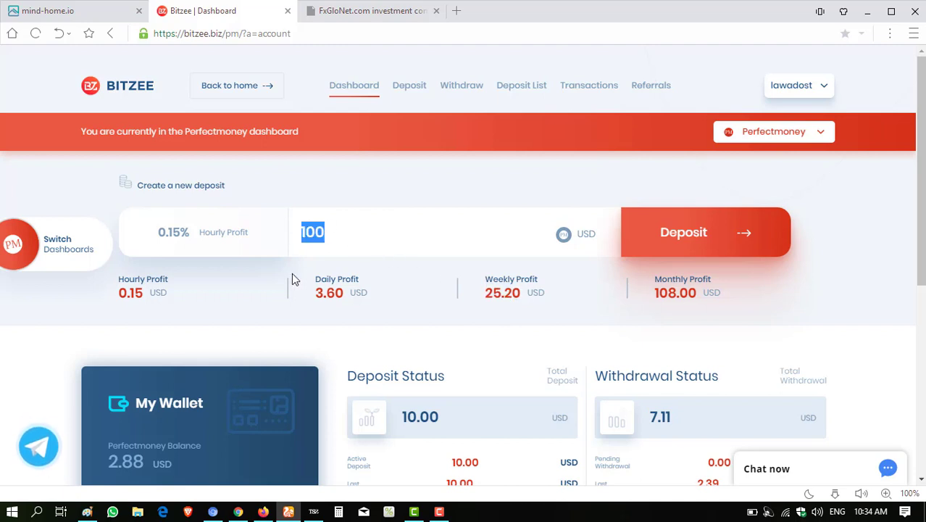
{"action": "double_click", "coordinate": [131, 293]}
{"action": "left_click", "coordinate": [281, 309]}
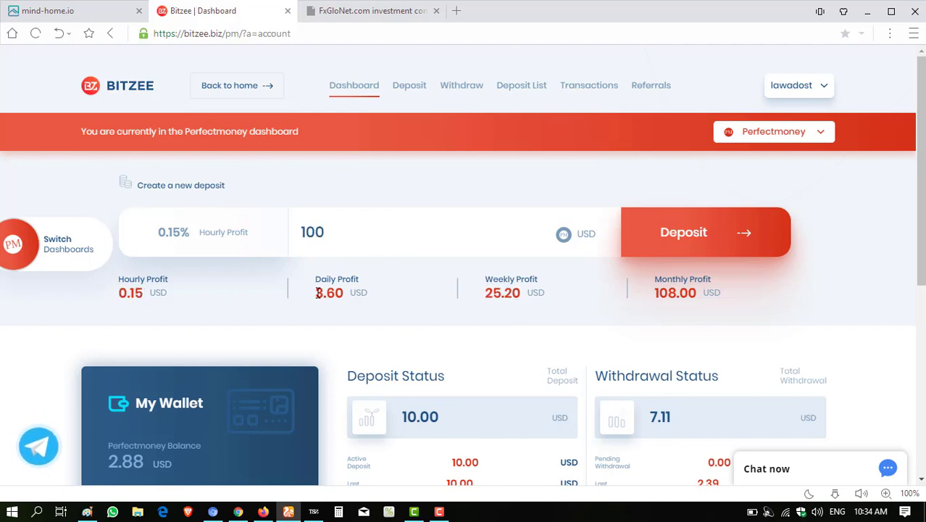
{"action": "left_click_drag", "start_coordinate": [316, 292], "coordinate": [343, 293]}
{"action": "left_click", "coordinate": [358, 305]}
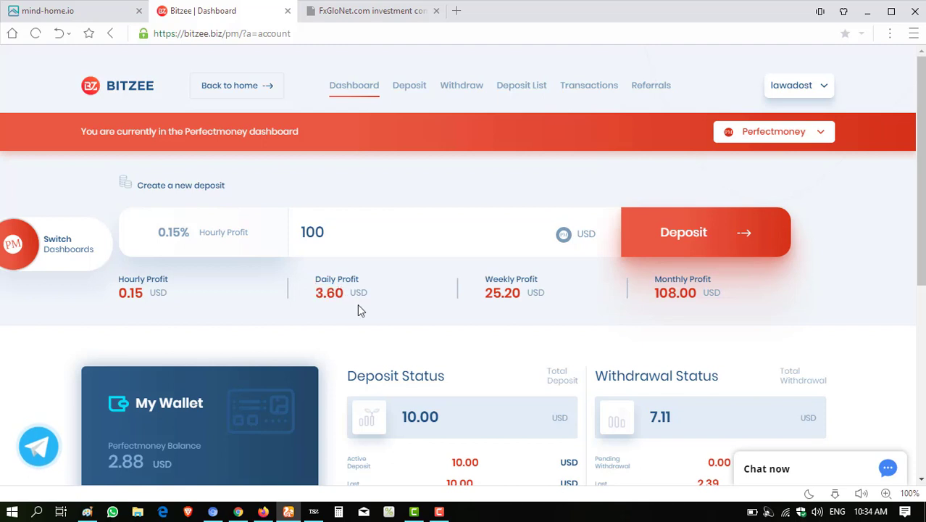
{"action": "left_click_drag", "start_coordinate": [517, 294], "coordinate": [485, 295]}
{"action": "left_click", "coordinate": [475, 300]}
{"action": "scroll", "coordinate": [599, 252], "scroll_direction": "down", "scroll_amount": 1}
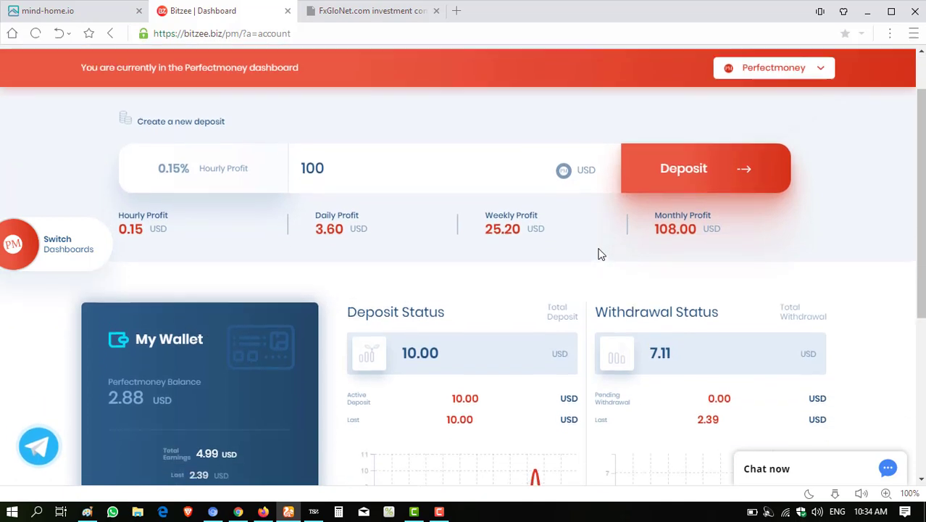
{"action": "scroll", "coordinate": [599, 253], "scroll_direction": "up", "scroll_amount": 1}
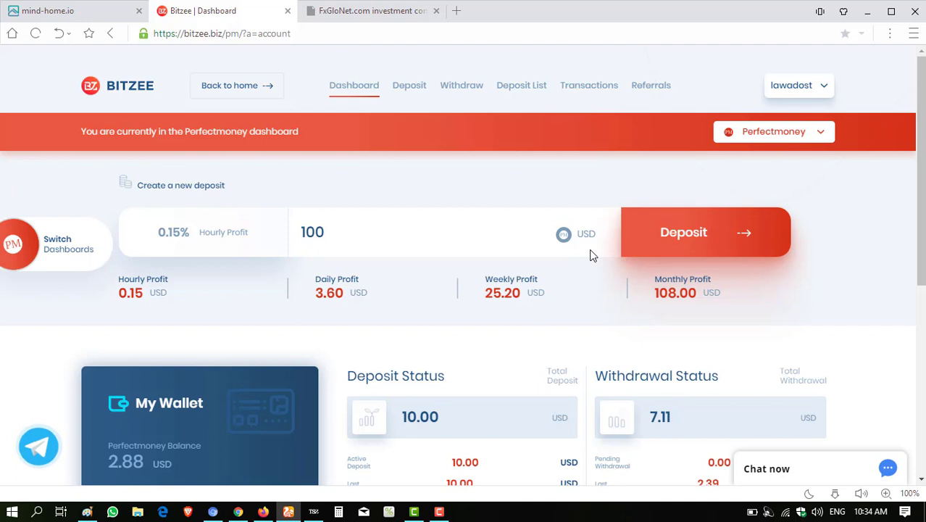
Look up the existing deposit in the Deposit List, view its release terms and close them without releasing
{"action": "left_click", "coordinate": [533, 86]}
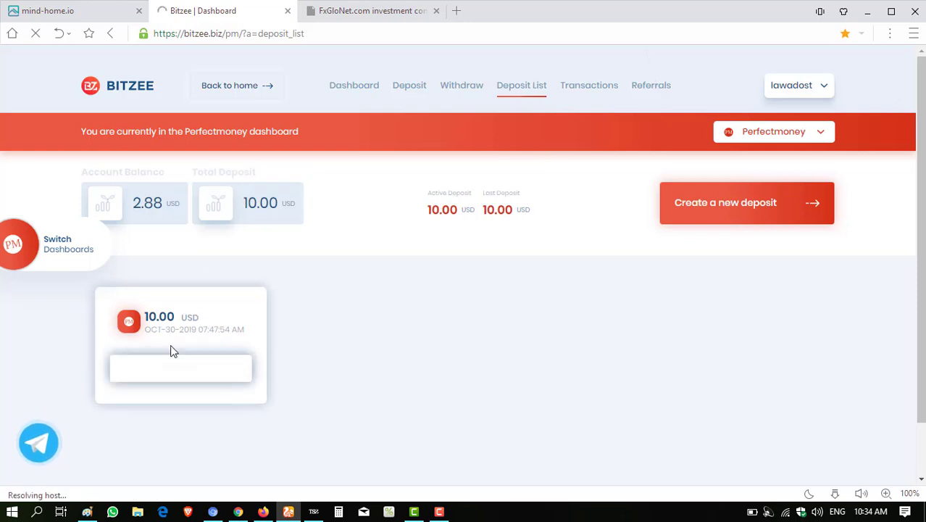
{"action": "left_click_drag", "start_coordinate": [145, 319], "coordinate": [187, 317]}
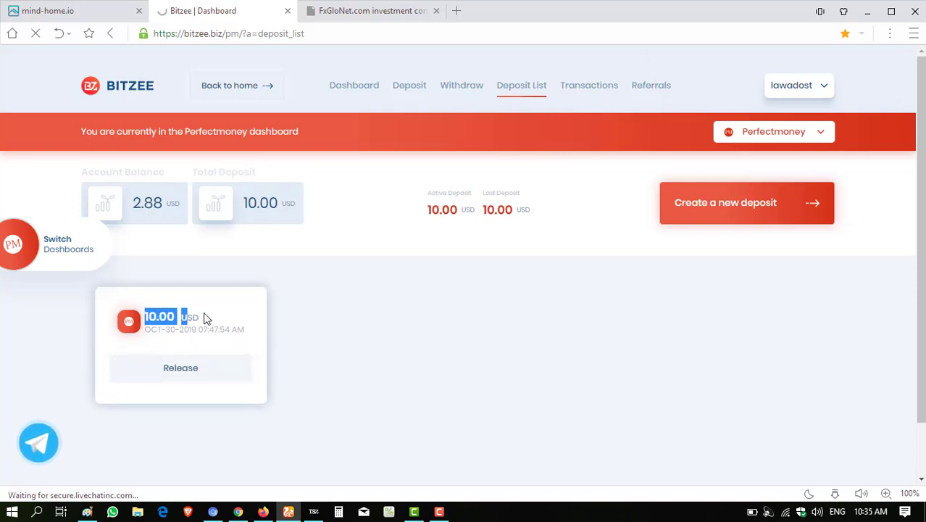
{"action": "left_click", "coordinate": [206, 319]}
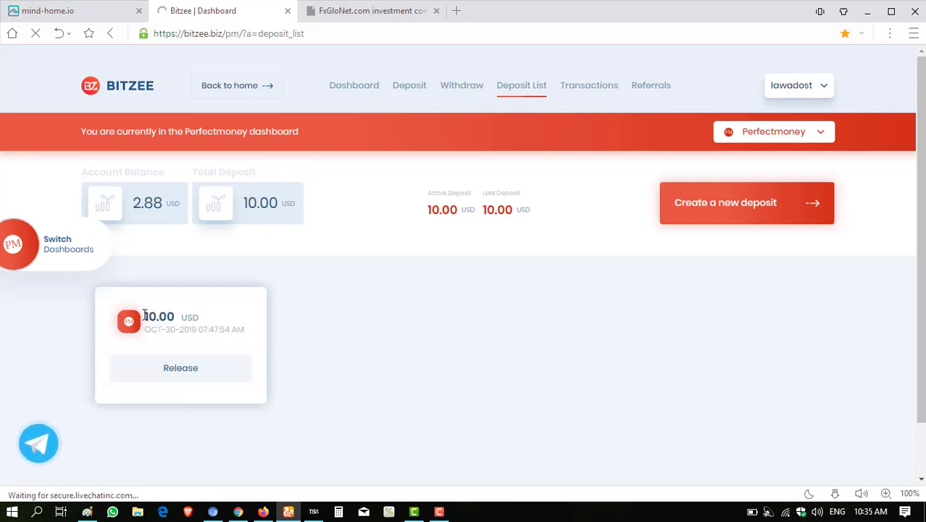
{"action": "left_click", "coordinate": [196, 380]}
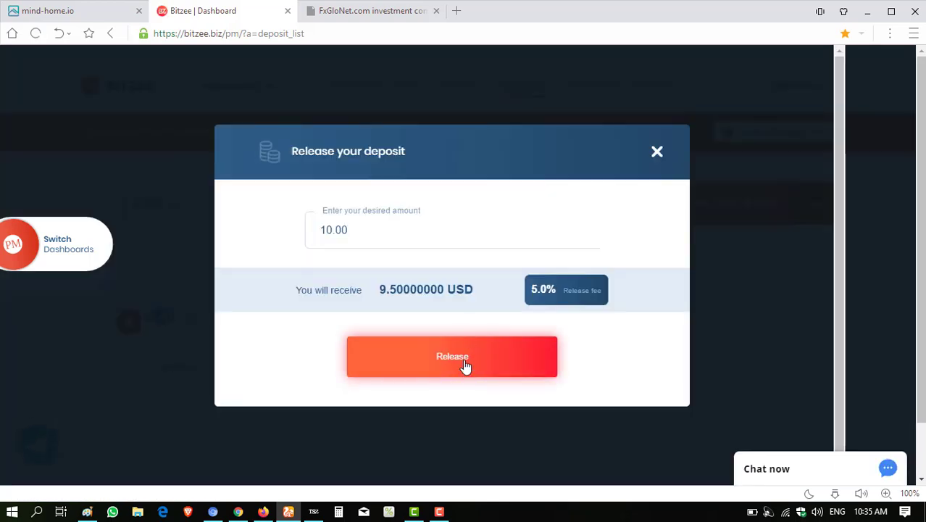
{"action": "left_click", "coordinate": [698, 166]}
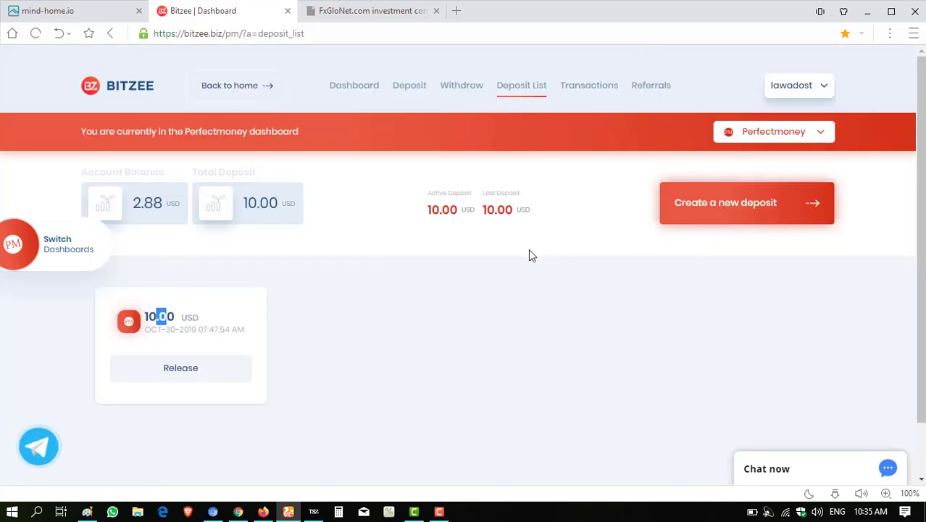
Return to the account dashboard, view the Bitcoin dashboard and switch back to the Perfectmoney one
{"action": "left_click", "coordinate": [360, 97]}
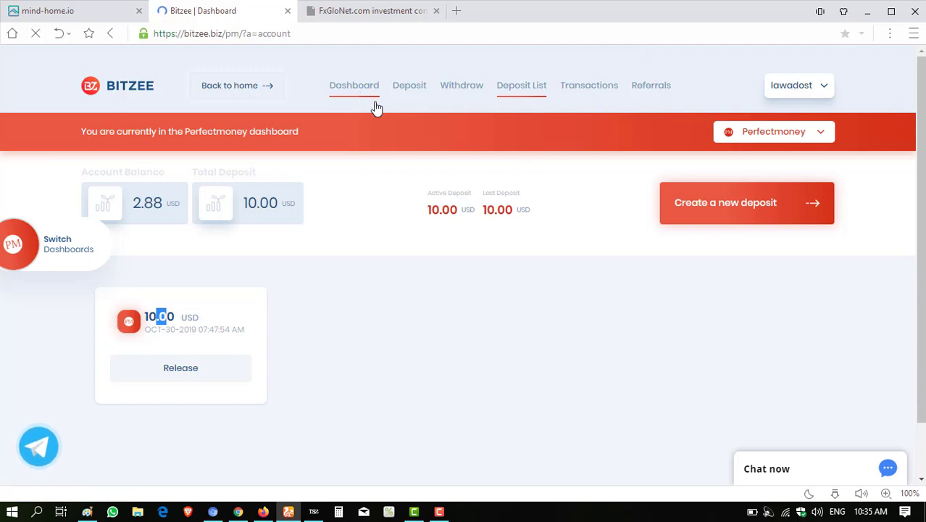
{"action": "scroll", "coordinate": [406, 308], "scroll_direction": "down", "scroll_amount": 1}
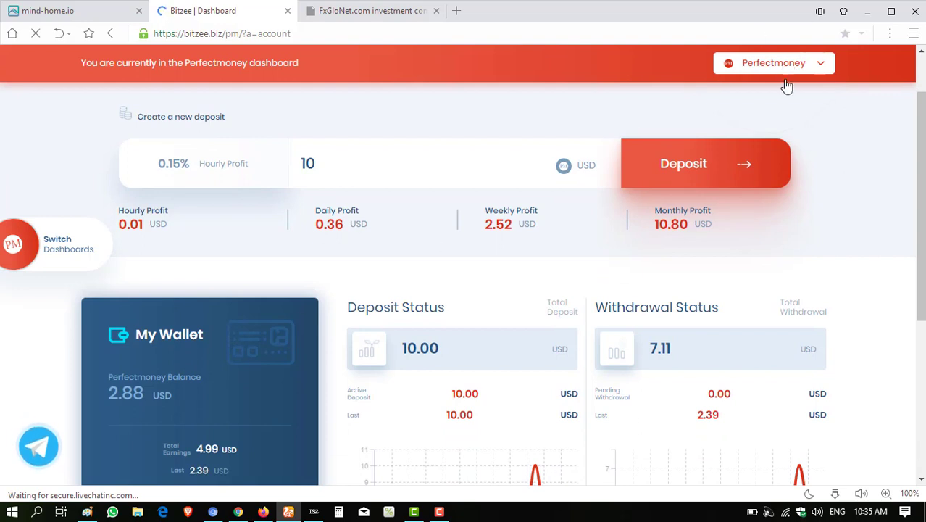
{"action": "scroll", "coordinate": [798, 130], "scroll_direction": "up", "scroll_amount": 1}
{"action": "left_click", "coordinate": [804, 138]}
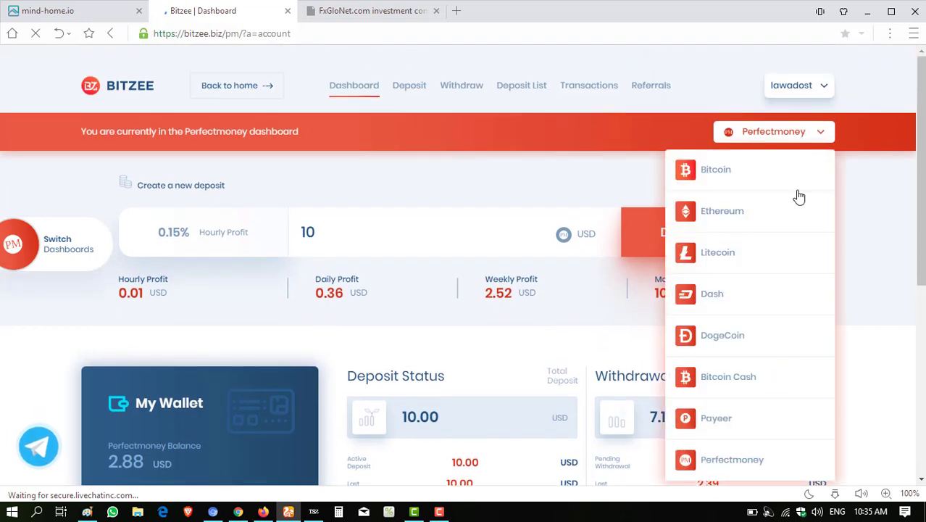
{"action": "left_click", "coordinate": [722, 181]}
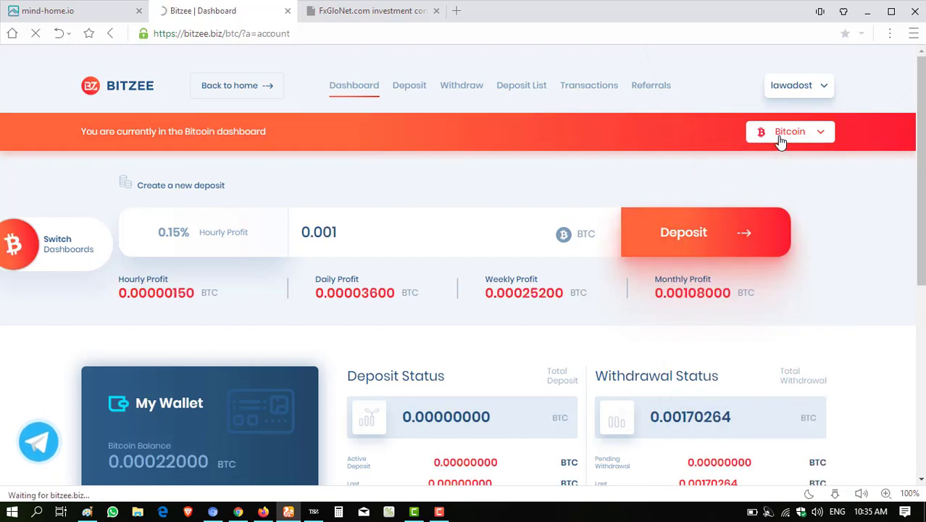
{"action": "left_click", "coordinate": [786, 140]}
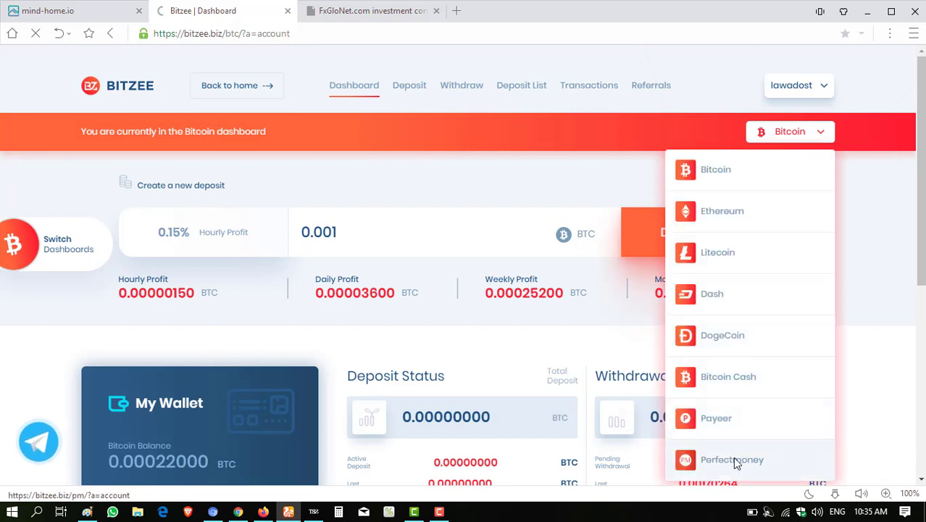
{"action": "left_click", "coordinate": [733, 456]}
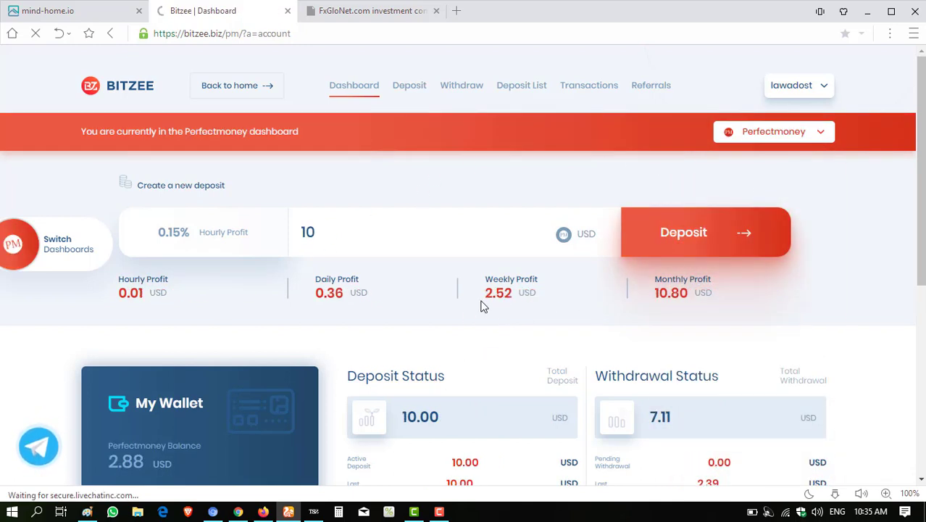
Examine the Perfectmoney wallet balance, the deposit and withdrawal totals and their charts on the dashboard
{"action": "scroll", "coordinate": [484, 306], "scroll_direction": "down", "scroll_amount": 2}
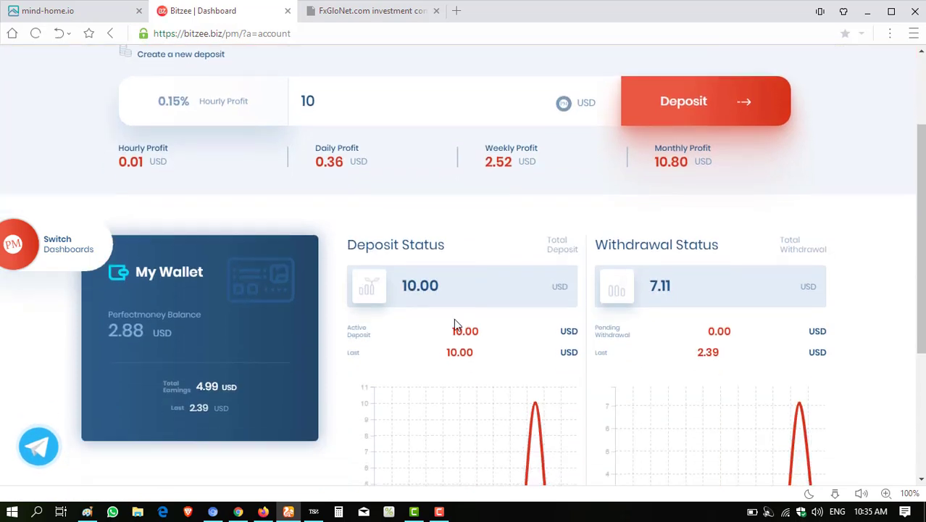
{"action": "left_click_drag", "start_coordinate": [110, 326], "coordinate": [180, 328]}
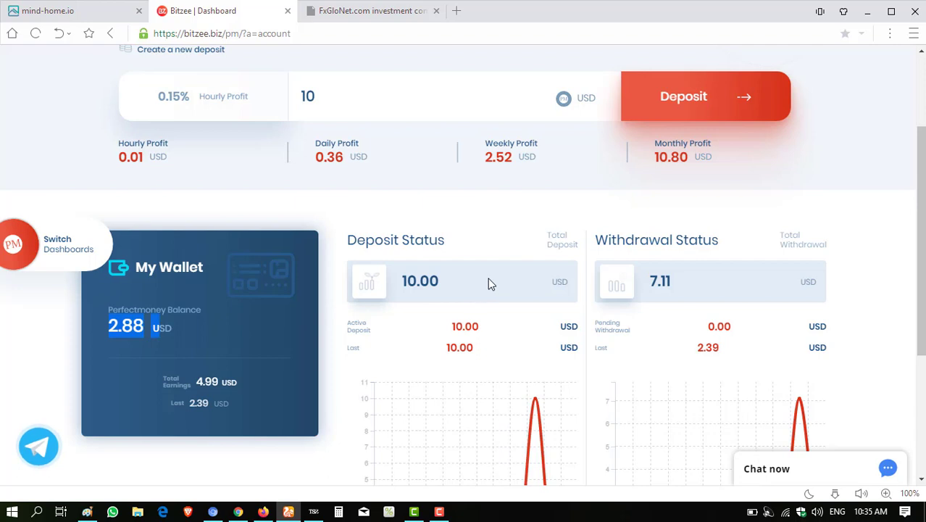
{"action": "scroll", "coordinate": [489, 283], "scroll_direction": "down", "scroll_amount": 1}
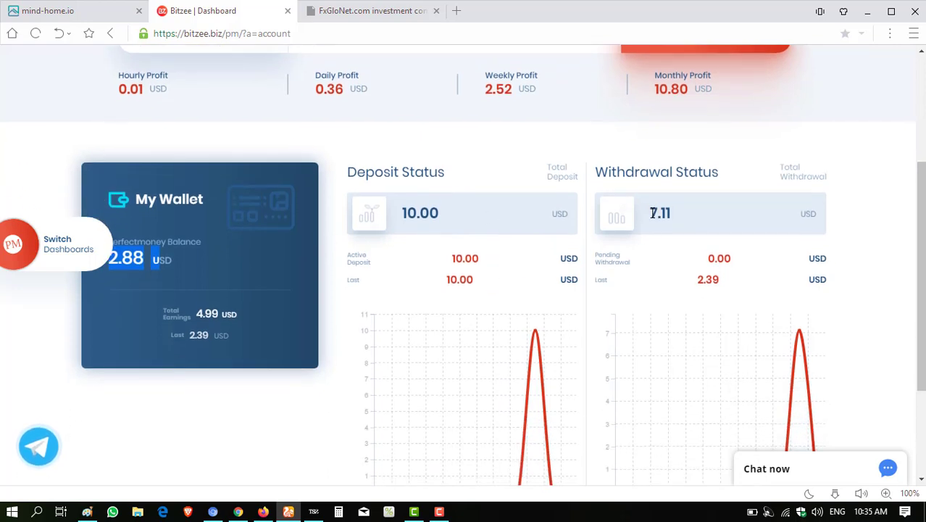
{"action": "left_click_drag", "start_coordinate": [652, 212], "coordinate": [679, 218]}
{"action": "scroll", "coordinate": [694, 229], "scroll_direction": "up", "scroll_amount": 1}
{"action": "left_click", "coordinate": [689, 253]}
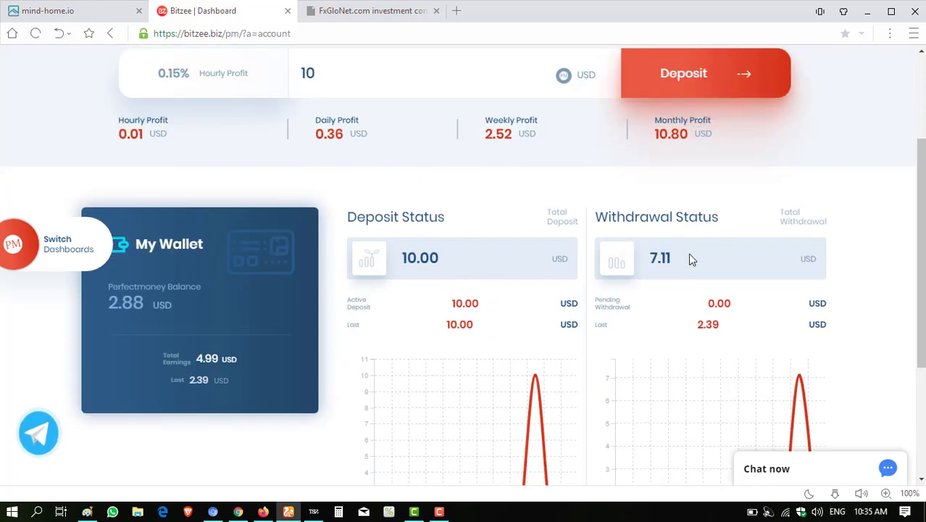
{"action": "scroll", "coordinate": [689, 253], "scroll_direction": "down", "scroll_amount": 2}
{"action": "scroll", "coordinate": [692, 259], "scroll_direction": "down", "scroll_amount": 1}
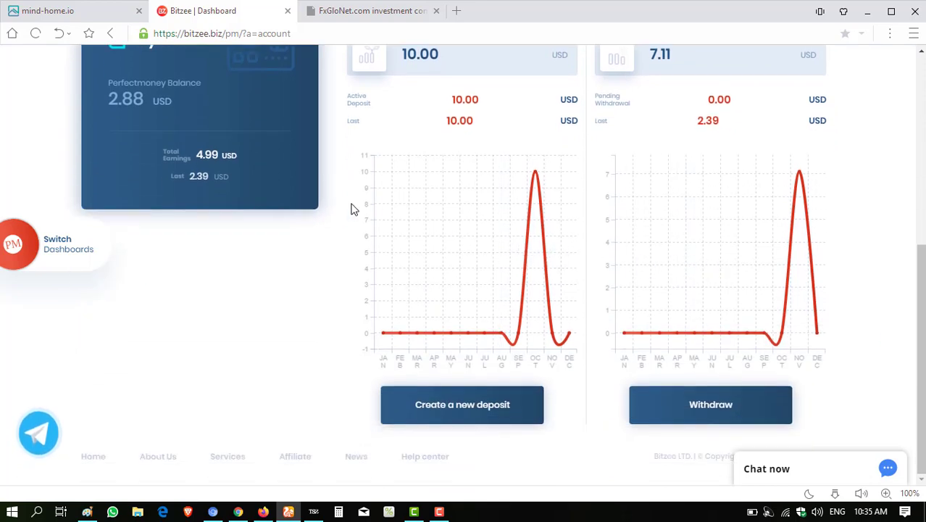
Start a Perfectmoney withdrawal, check the minimum amount and set the withdrawal amount to 2.88 USD
{"action": "left_click", "coordinate": [720, 406]}
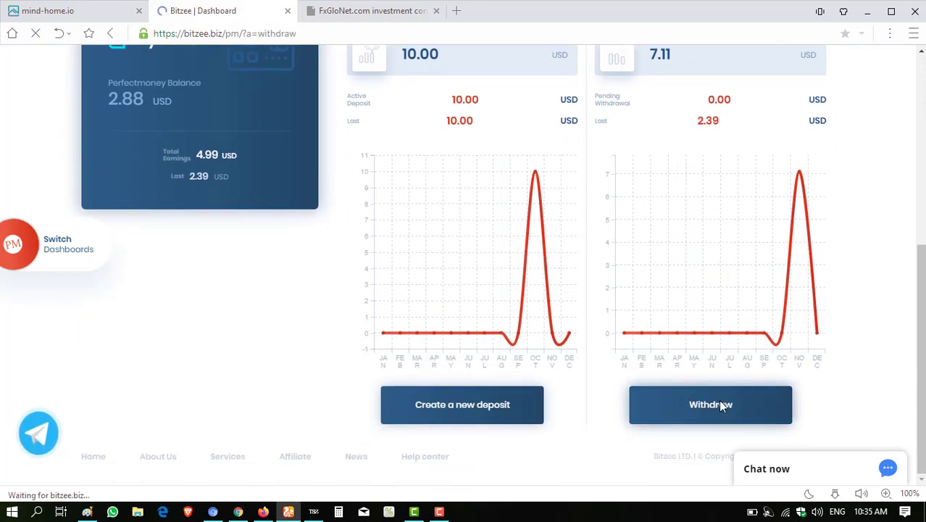
{"action": "scroll", "coordinate": [656, 367], "scroll_direction": "down", "scroll_amount": 1}
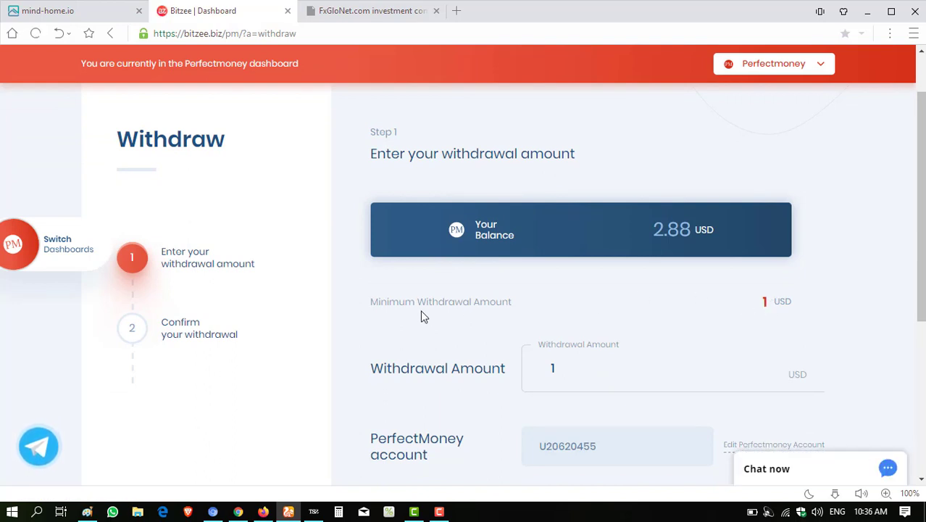
{"action": "left_click_drag", "start_coordinate": [417, 303], "coordinate": [490, 301]}
{"action": "double_click", "coordinate": [551, 365]}
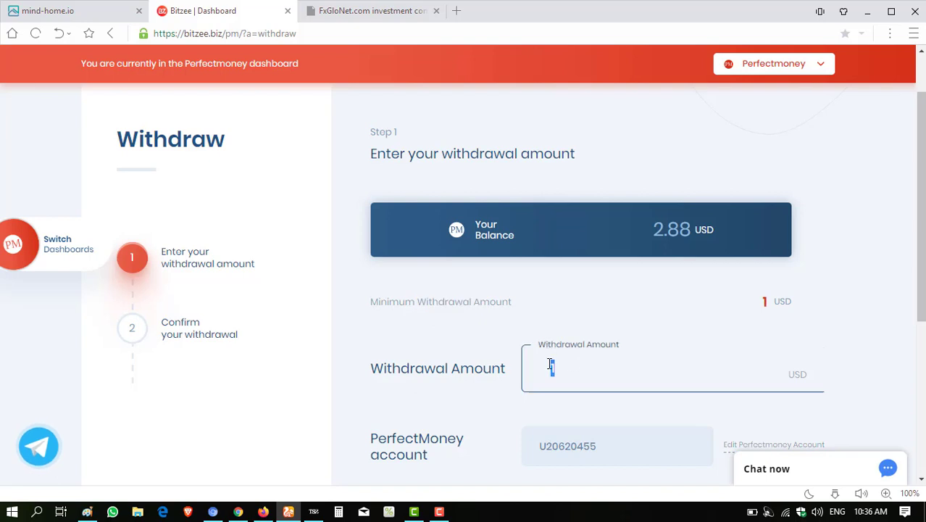
{"action": "type", "text": "2.88"}
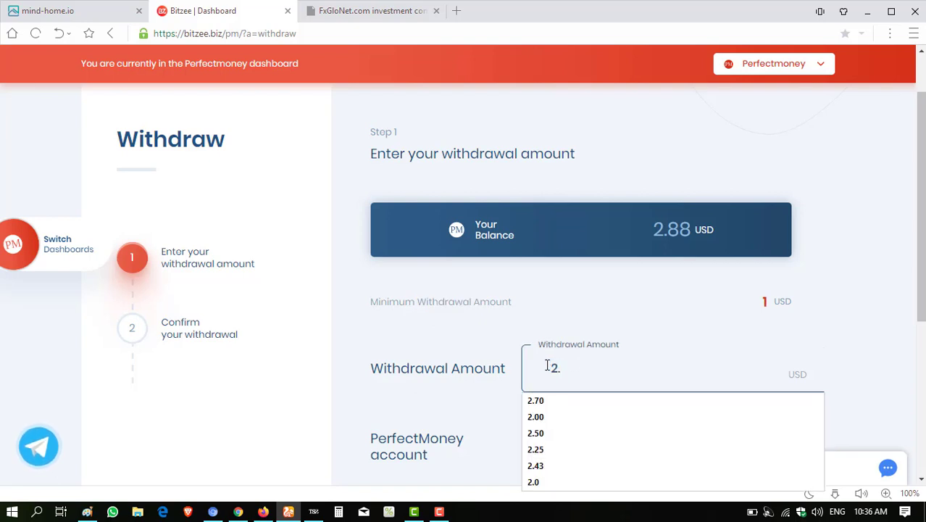
{"action": "scroll", "coordinate": [620, 435], "scroll_direction": "down", "scroll_amount": 1}
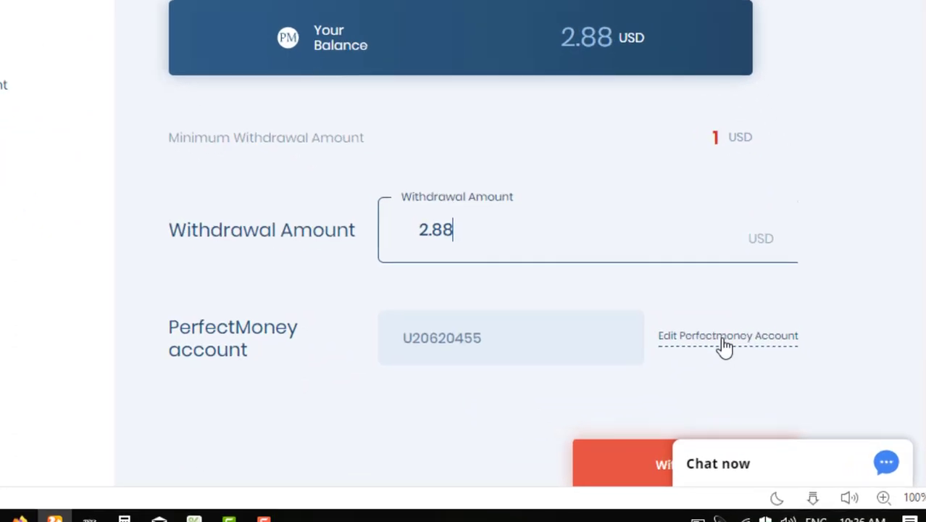
Submit the 2.88 USD withdrawal request to the saved PerfectMoney account and confirm it
{"action": "scroll", "coordinate": [730, 363], "scroll_direction": "down", "scroll_amount": 2}
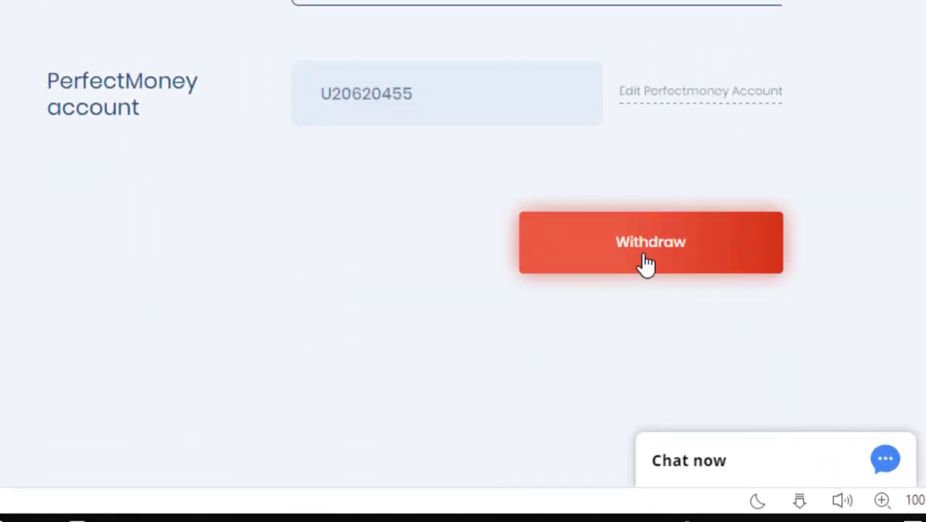
{"action": "left_click", "coordinate": [645, 266]}
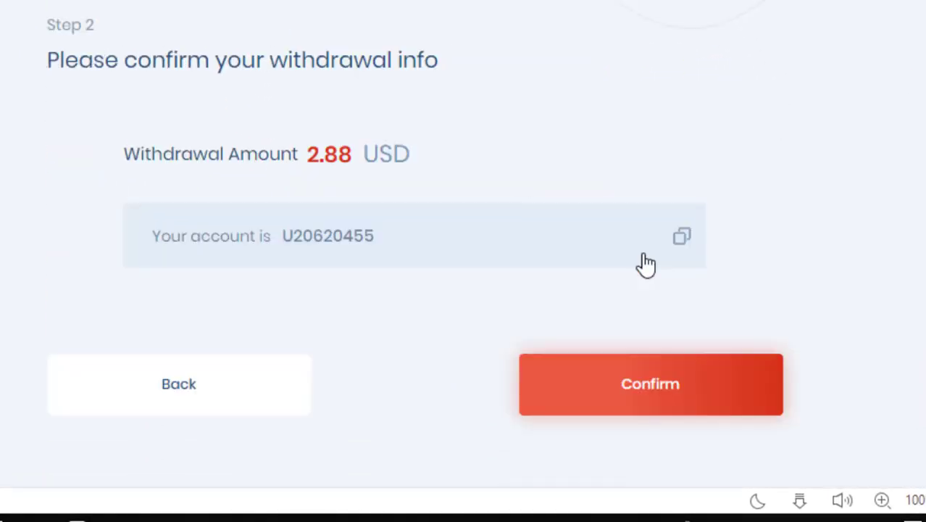
{"action": "left_click", "coordinate": [637, 389]}
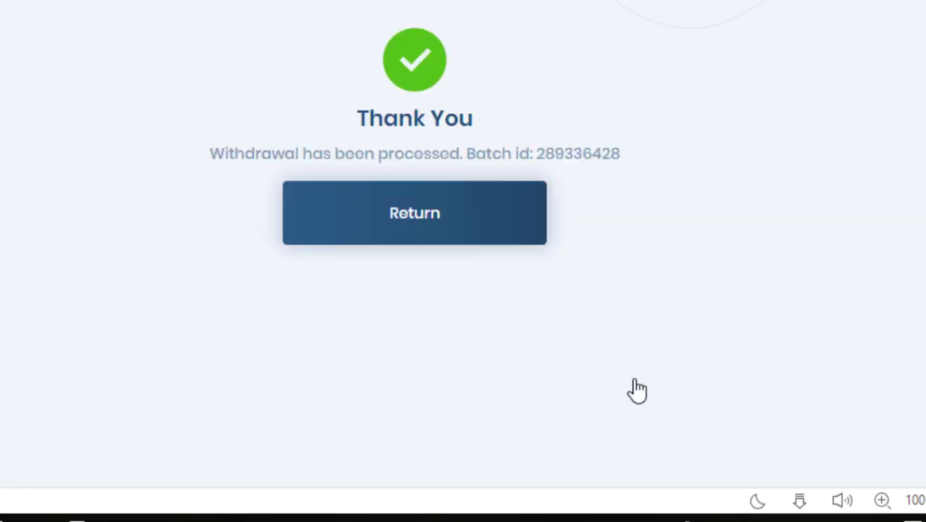
Copy the batch ID of the processed withdrawal
{"action": "left_click_drag", "start_coordinate": [542, 154], "coordinate": [622, 154]}
{"action": "right_click", "coordinate": [714, 275]}
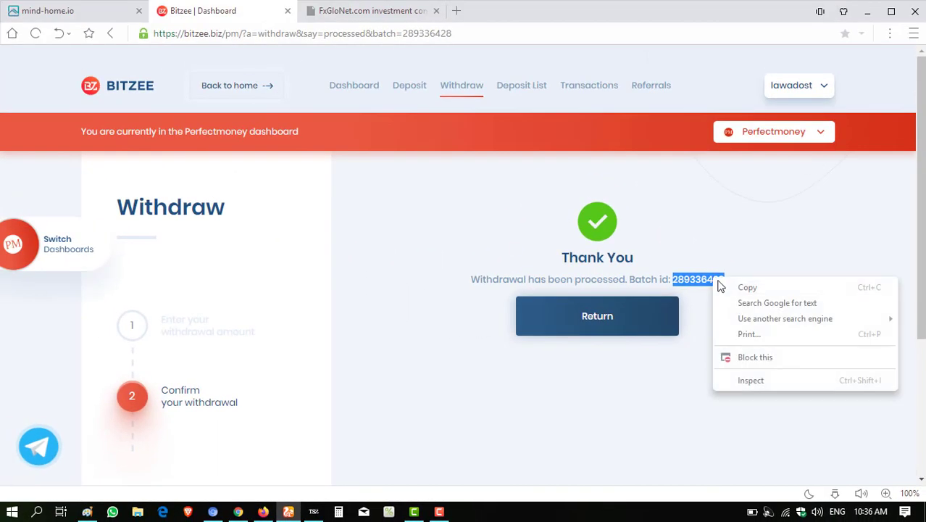
{"action": "left_click", "coordinate": [734, 287]}
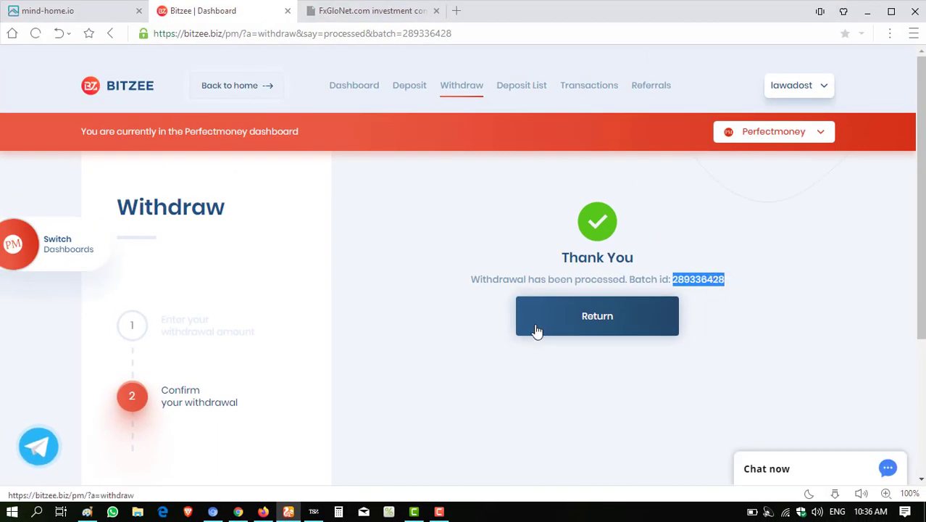
Switch to the Perfect Money account statement in Chrome, refresh it and check the newest payment's amount, batch and date
{"action": "left_click", "coordinate": [237, 512]}
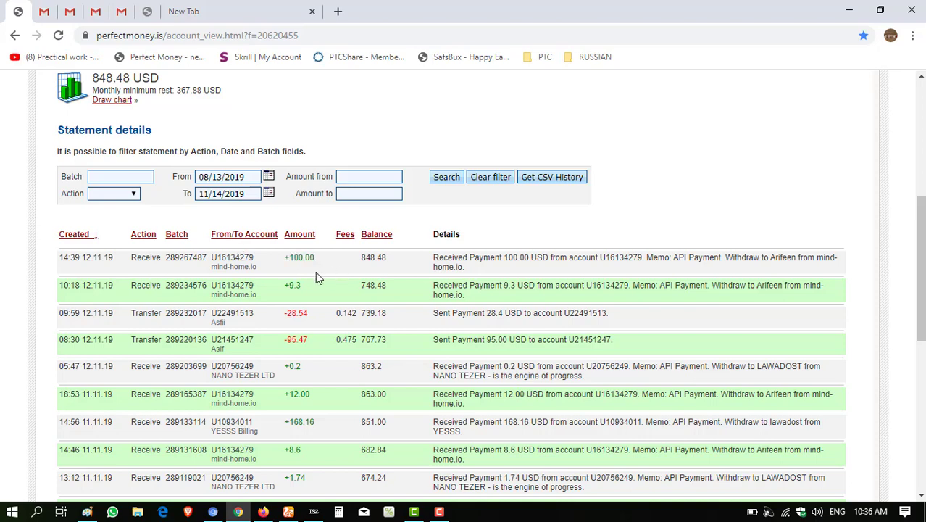
{"action": "left_click", "coordinate": [57, 36]}
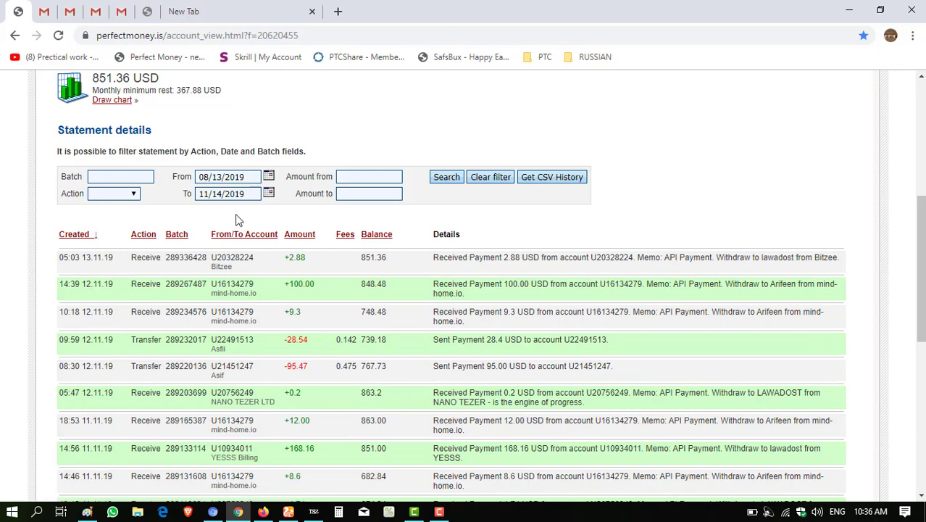
{"action": "left_click_drag", "start_coordinate": [291, 257], "coordinate": [184, 264]}
{"action": "left_click_drag", "start_coordinate": [82, 257], "coordinate": [104, 255]}
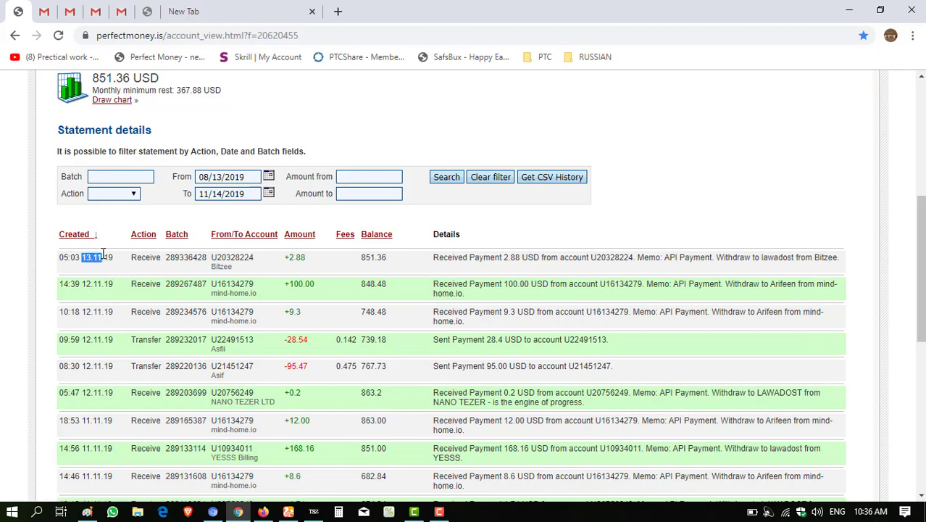
Filter the Perfect Money statement by the copied batch ID and check the matching payment's amount and sender account
{"action": "left_click", "coordinate": [106, 177]}
{"action": "right_click", "coordinate": [116, 178]}
{"action": "left_click", "coordinate": [145, 274]}
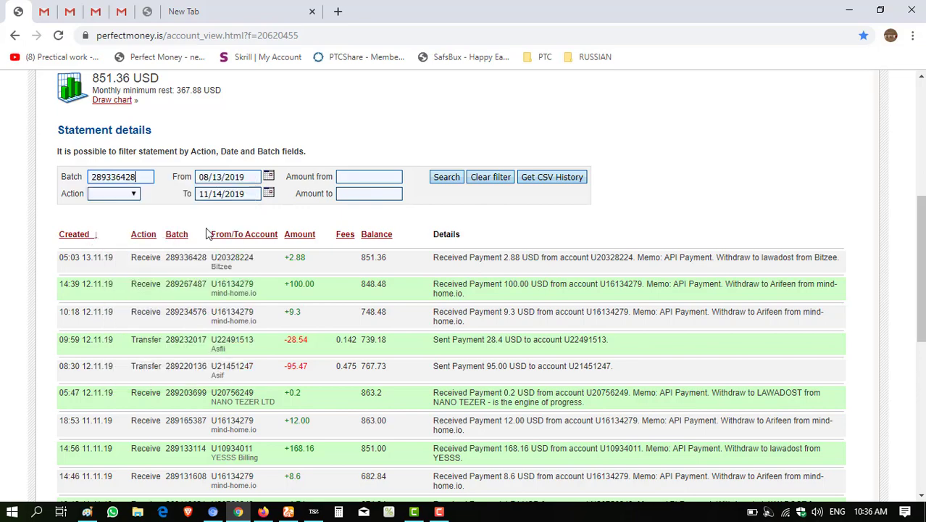
{"action": "left_click", "coordinate": [447, 178]}
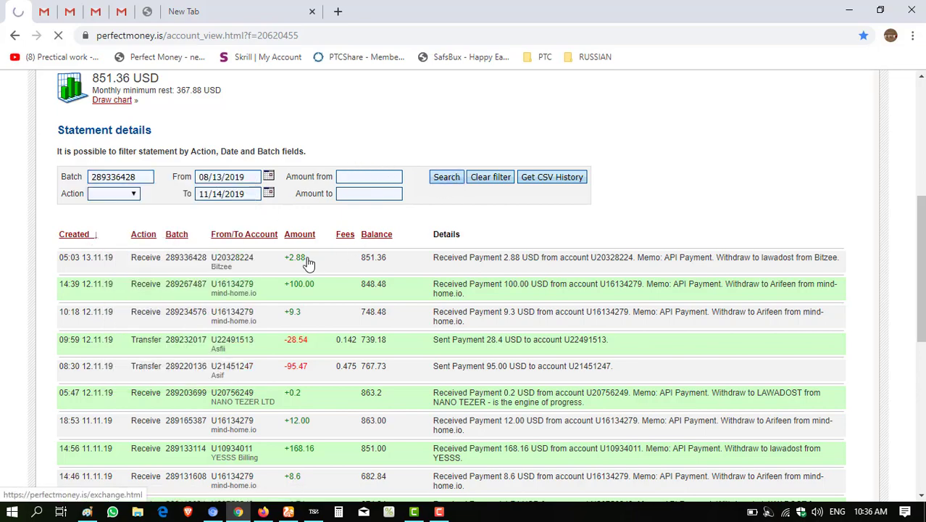
{"action": "scroll", "coordinate": [316, 263], "scroll_direction": "down", "scroll_amount": 3}
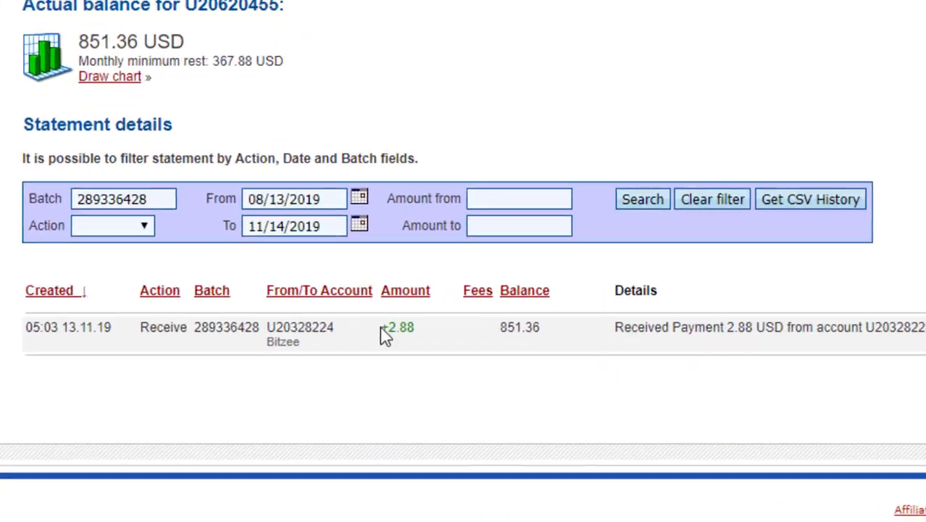
{"action": "double_click", "coordinate": [406, 327]}
{"action": "left_click_drag", "start_coordinate": [266, 327], "coordinate": [298, 326]}
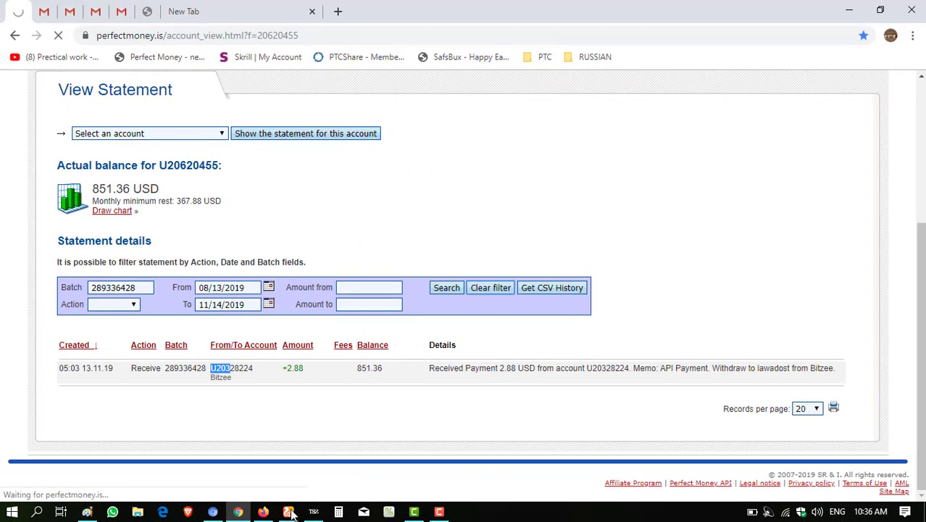
Switch back to Bitzee, choose the Bitcoin dashboard and open its withdrawal form
{"action": "left_click", "coordinate": [289, 511]}
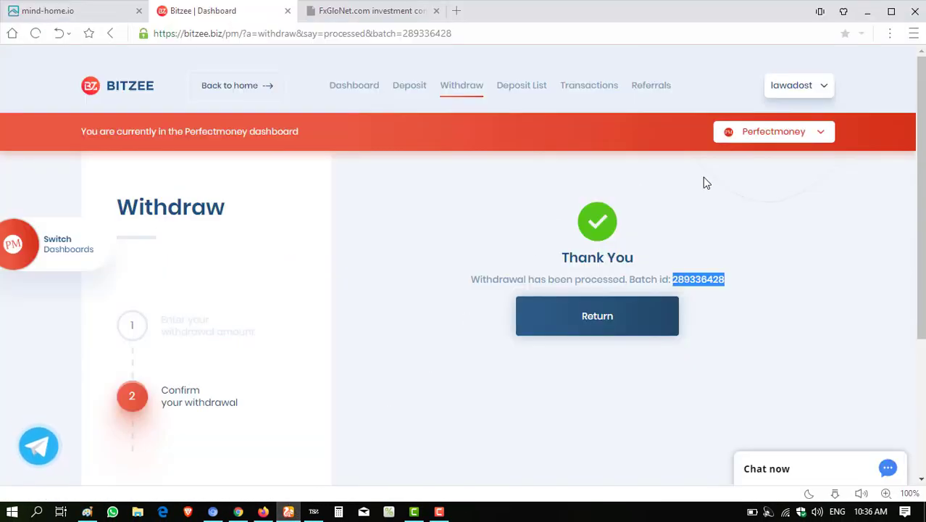
{"action": "left_click", "coordinate": [805, 139]}
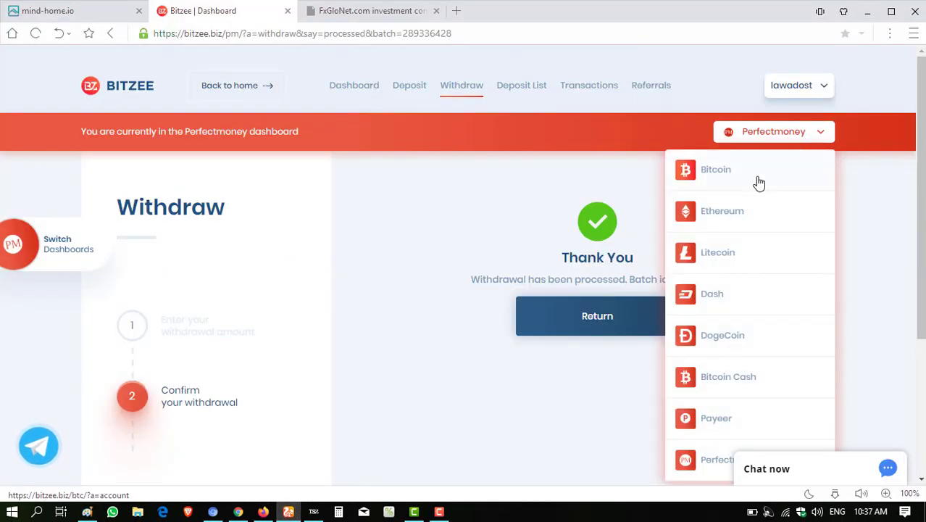
{"action": "left_click", "coordinate": [700, 178]}
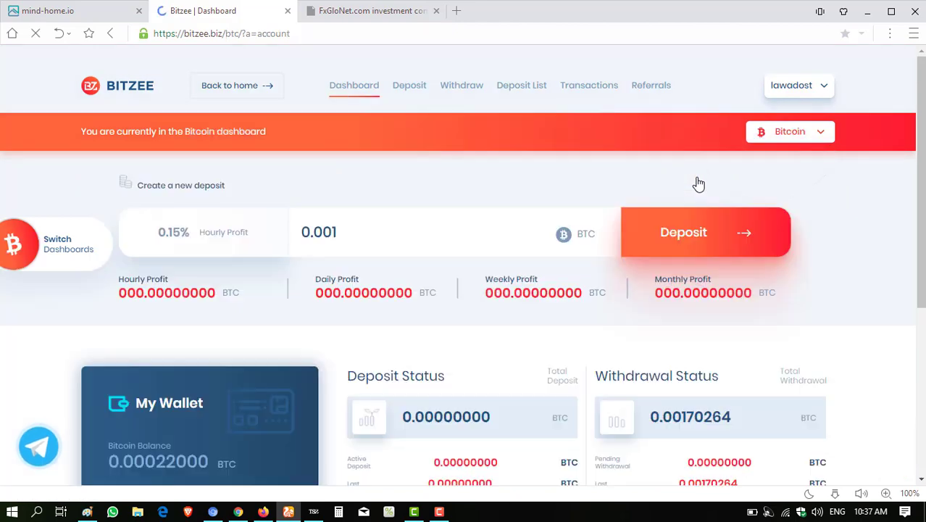
{"action": "scroll", "coordinate": [679, 180], "scroll_direction": "down", "scroll_amount": 3}
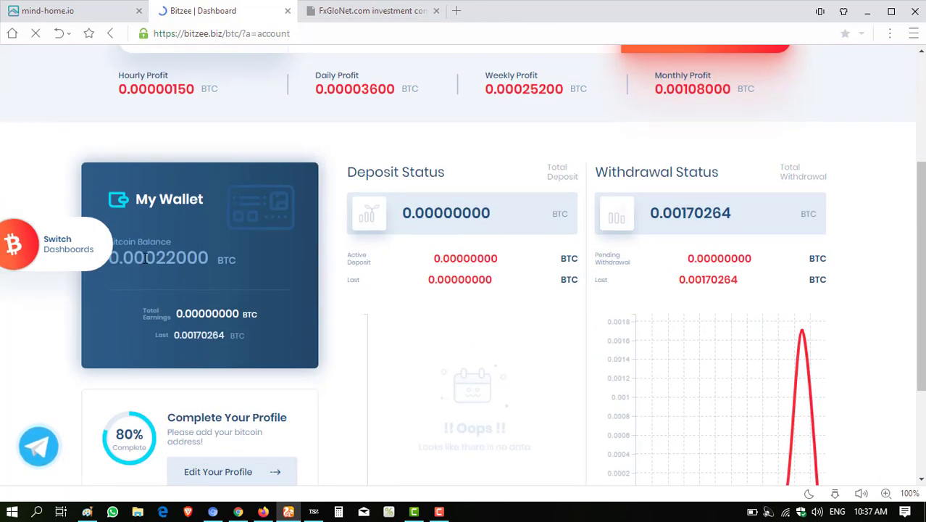
{"action": "scroll", "coordinate": [464, 332], "scroll_direction": "down", "scroll_amount": 3}
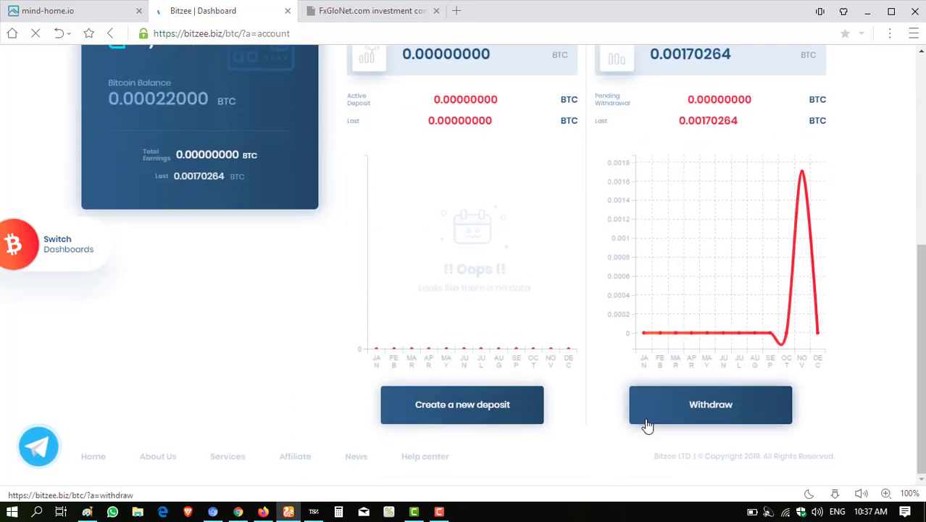
{"action": "left_click", "coordinate": [668, 424]}
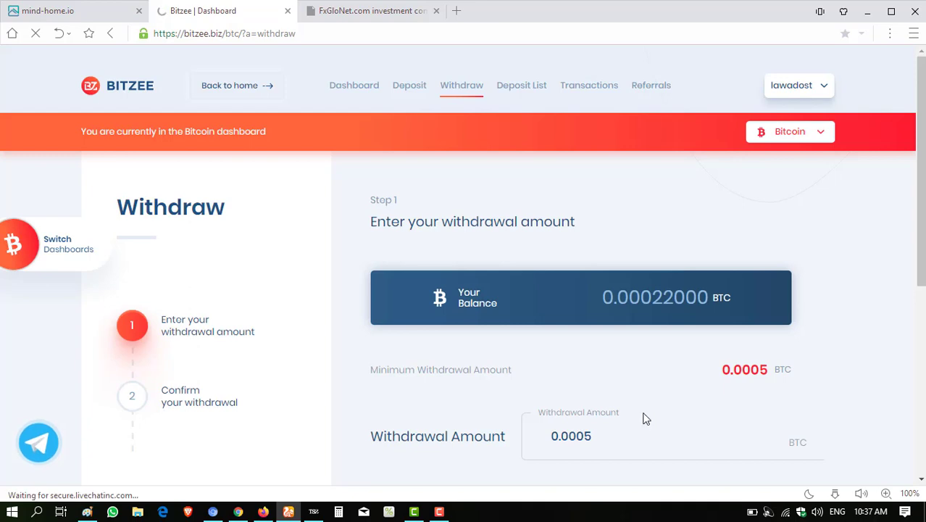
Compare the minimum Bitcoin withdrawal amount with the available balance
{"action": "scroll", "coordinate": [646, 418], "scroll_direction": "down", "scroll_amount": 2}
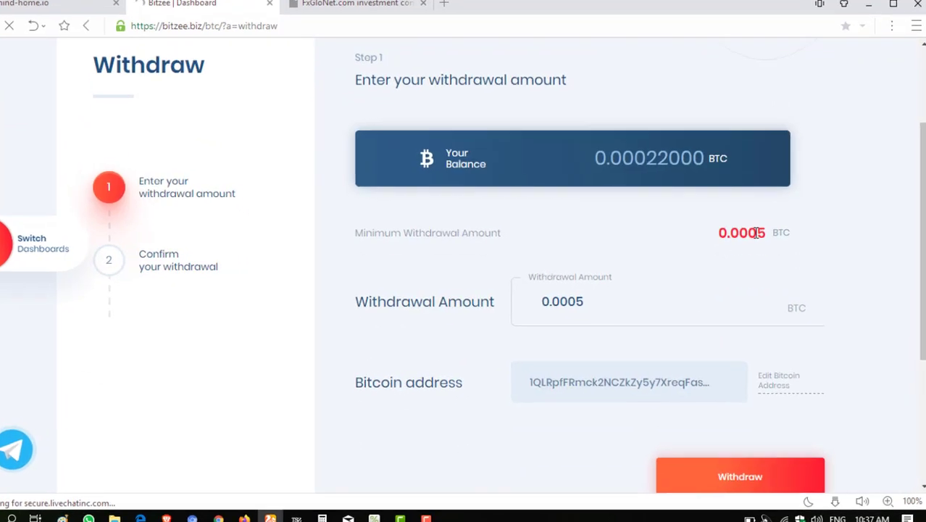
{"action": "double_click", "coordinate": [756, 232]}
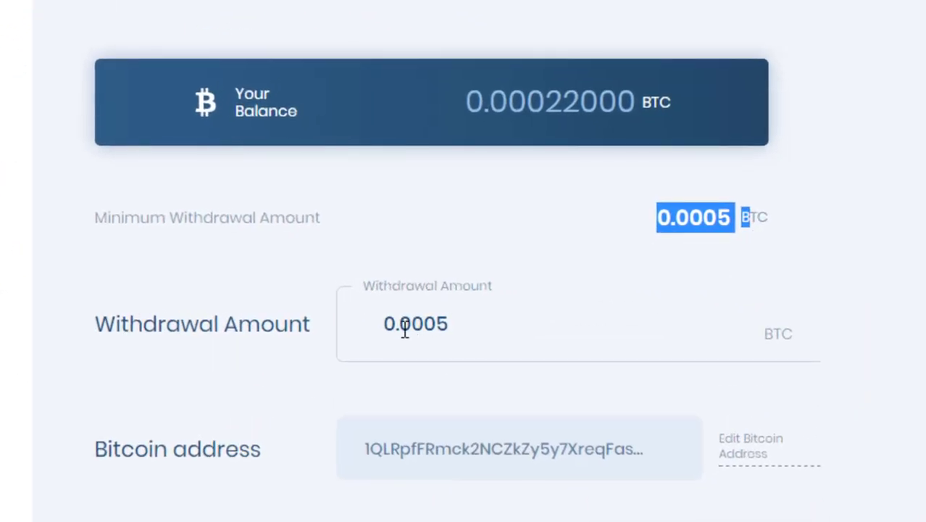
{"action": "left_click_drag", "start_coordinate": [483, 102], "coordinate": [580, 107]}
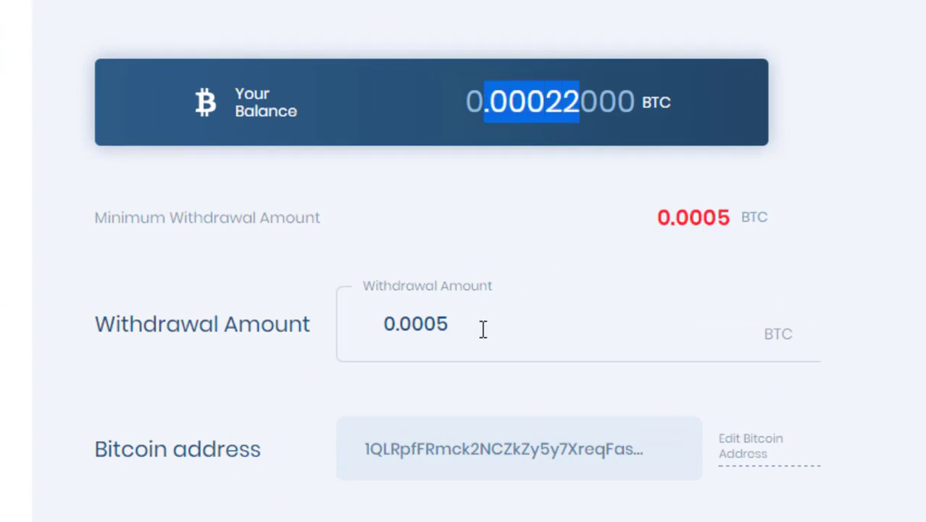
Try to withdraw 0.00022 BTC to the saved Bitcoin address
{"action": "left_click_drag", "start_coordinate": [482, 329], "coordinate": [310, 335]}
{"action": "type", "text": "0."}
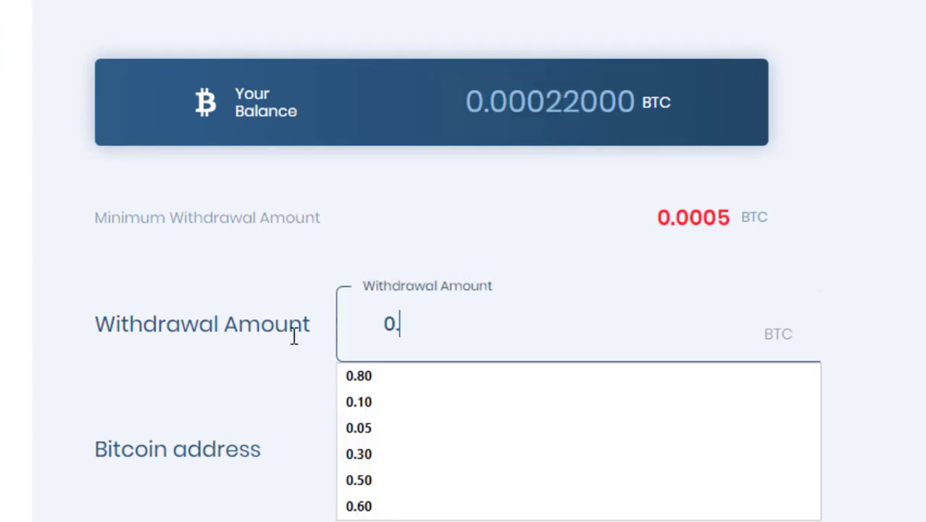
{"action": "type", "text": "00022"}
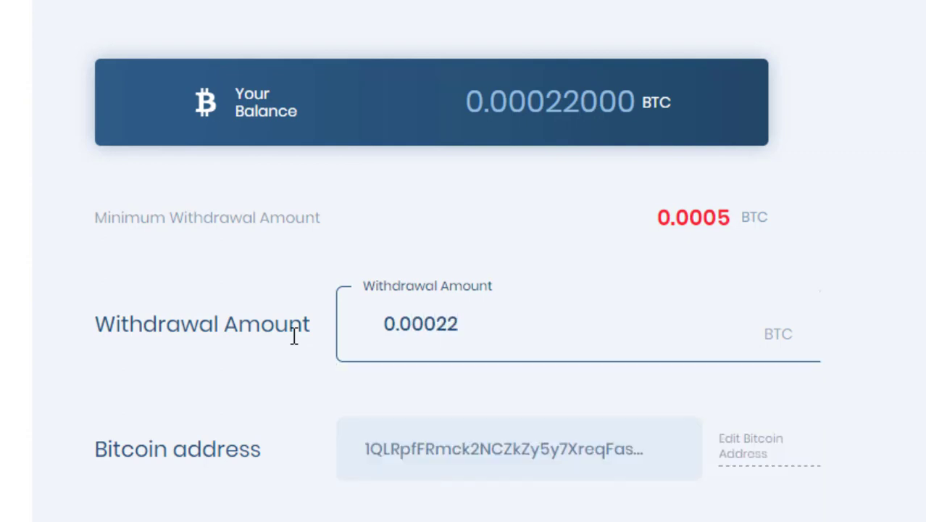
{"action": "scroll", "coordinate": [294, 335], "scroll_direction": "down", "scroll_amount": 2}
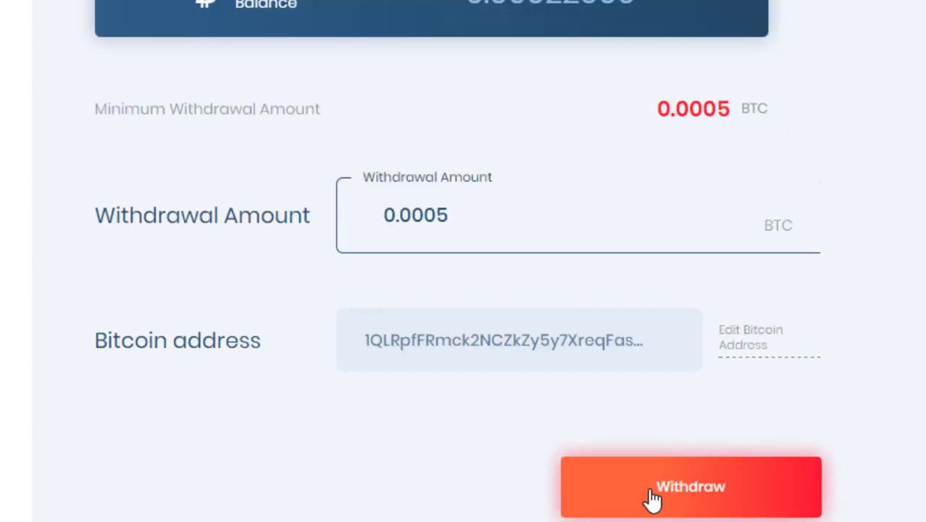
{"action": "left_click", "coordinate": [652, 499]}
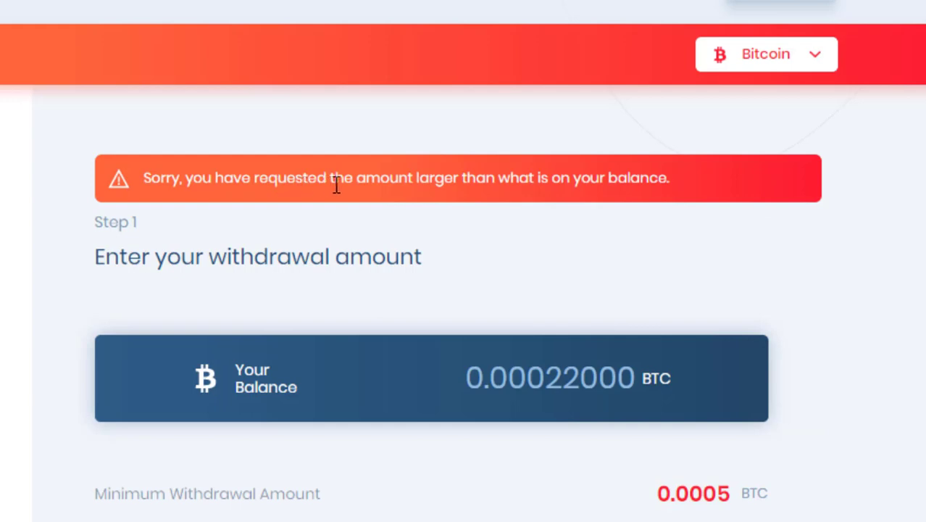
Change to the Litecoin dashboard, check the wallet balance and open the Litecoin withdrawal form
{"action": "left_click", "coordinate": [767, 62]}
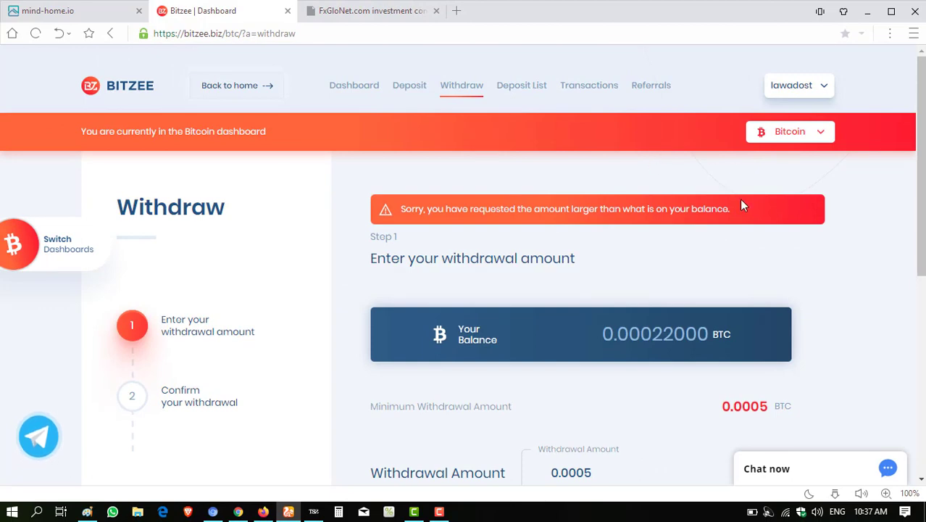
{"action": "left_click", "coordinate": [814, 139]}
{"action": "left_click", "coordinate": [707, 252]}
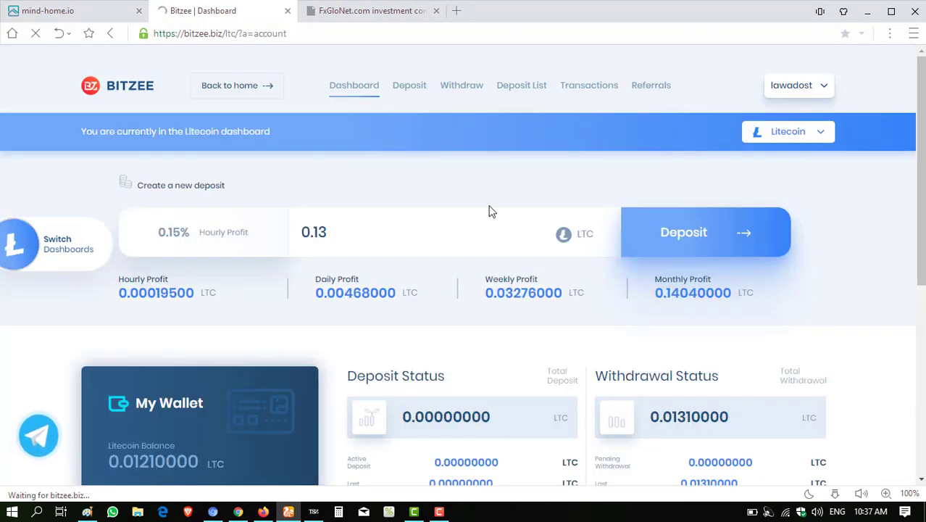
{"action": "scroll", "coordinate": [490, 209], "scroll_direction": "down", "scroll_amount": 1}
{"action": "scroll", "coordinate": [490, 209], "scroll_direction": "down", "scroll_amount": 2}
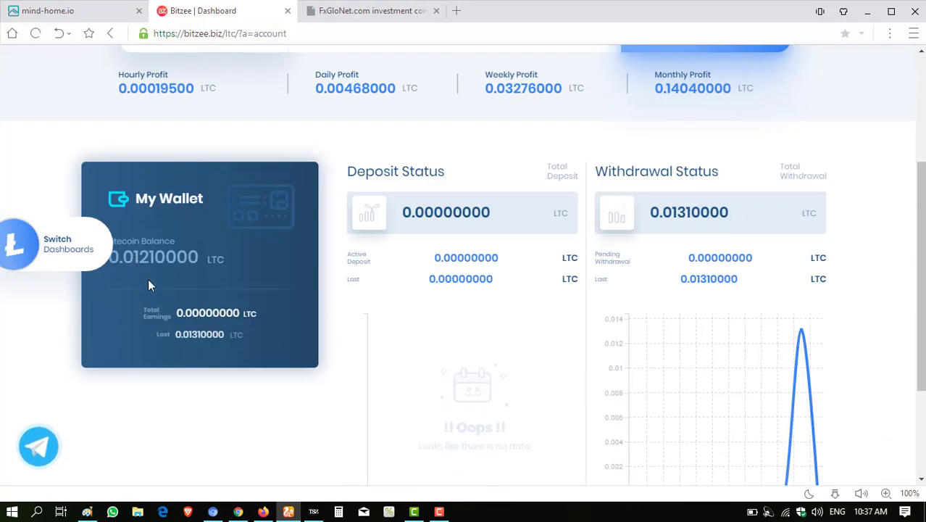
{"action": "scroll", "coordinate": [633, 439], "scroll_direction": "down", "scroll_amount": 2}
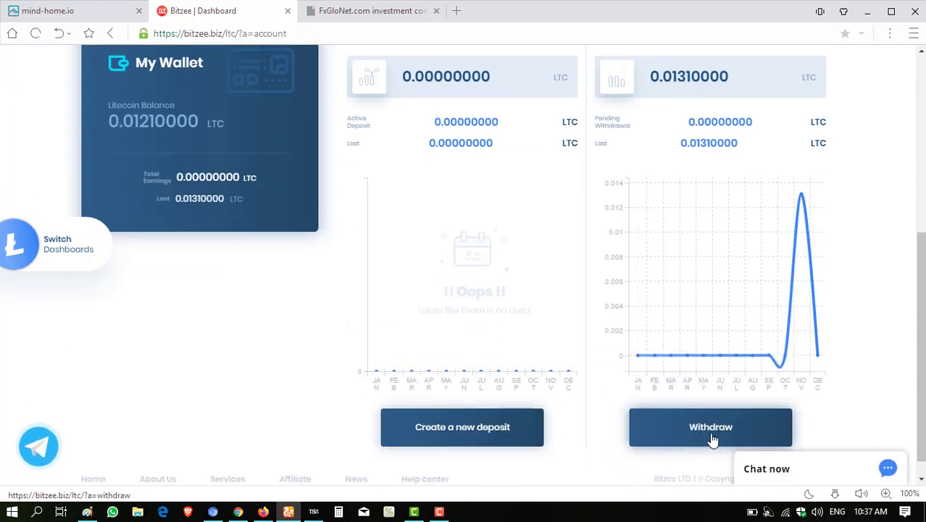
{"action": "left_click", "coordinate": [711, 440]}
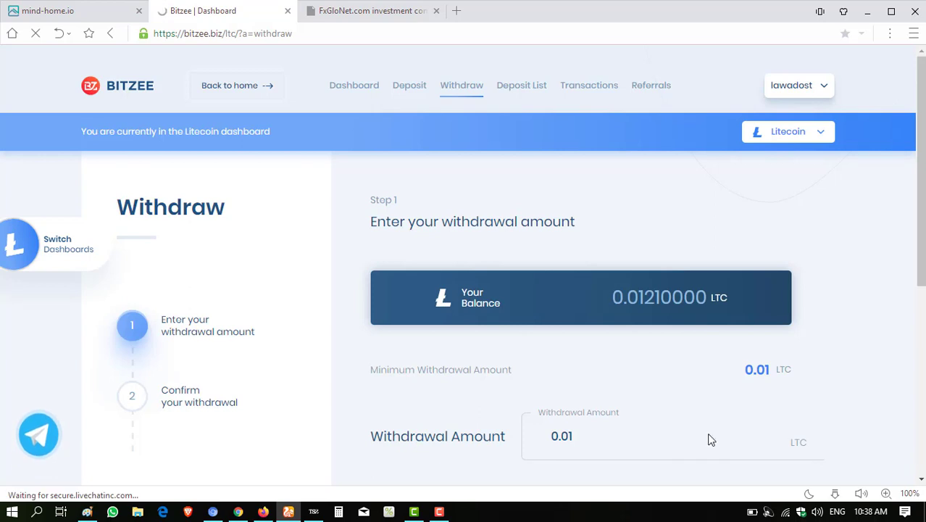
Copy 0.0121 from the Litecoin balance and set it as the withdrawal amount
{"action": "scroll", "coordinate": [707, 438], "scroll_direction": "down", "scroll_amount": 2}
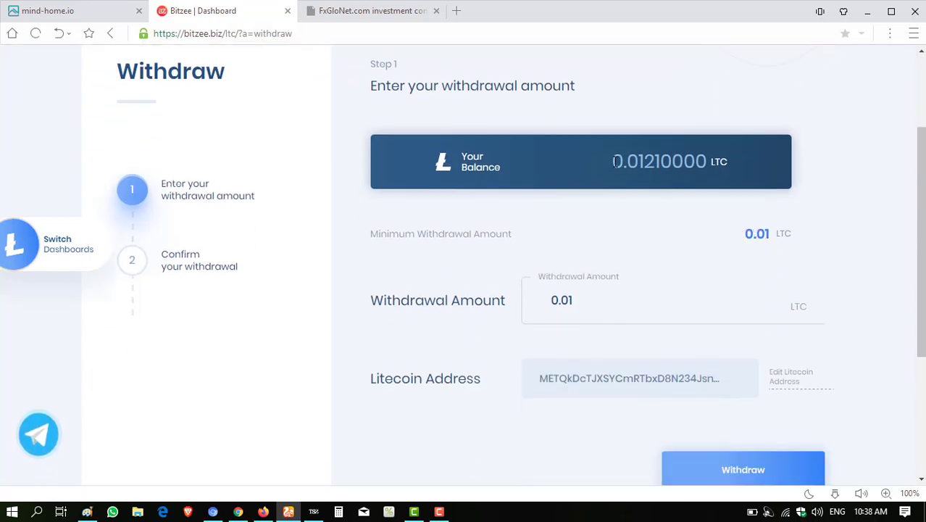
{"action": "left_click_drag", "start_coordinate": [615, 163], "coordinate": [662, 164]}
{"action": "right_click", "coordinate": [645, 161]}
{"action": "left_click", "coordinate": [673, 171]}
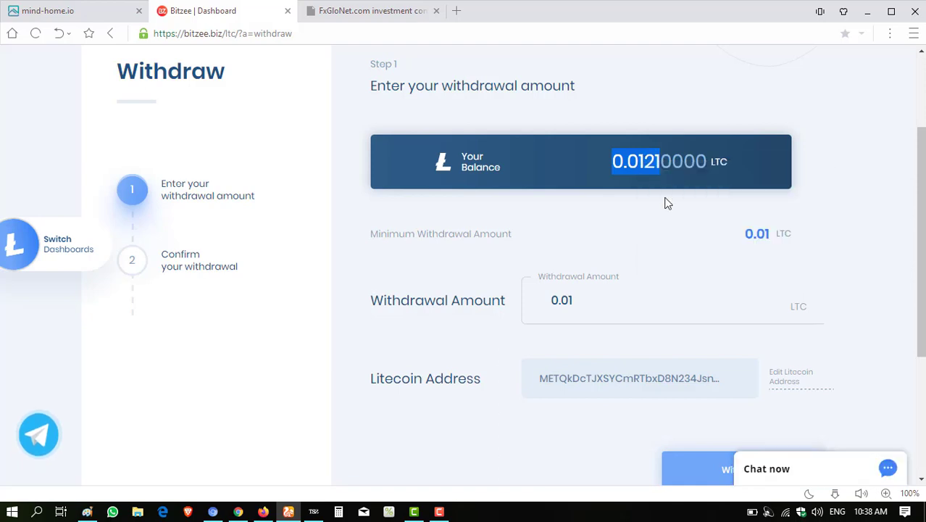
{"action": "left_click_drag", "start_coordinate": [586, 292], "coordinate": [531, 296]}
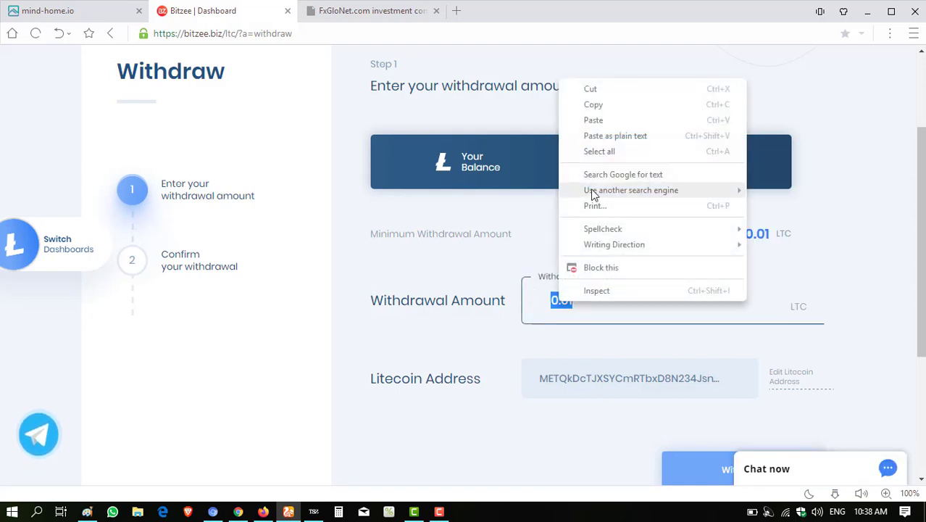
{"action": "left_click", "coordinate": [596, 122]}
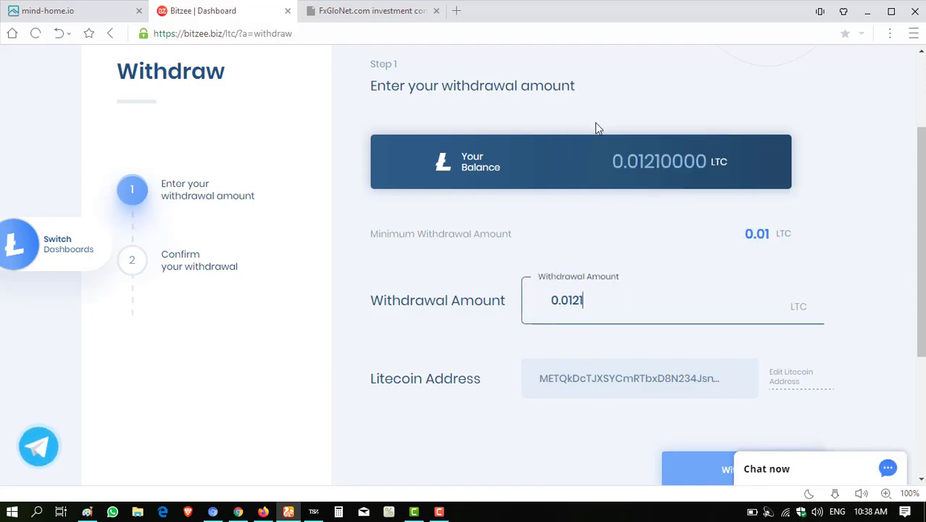
Submit the 0.0121 LTC withdrawal to the saved Litecoin address and confirm it
{"action": "left_click", "coordinate": [698, 471]}
{"action": "scroll", "coordinate": [711, 393], "scroll_direction": "down", "scroll_amount": 2}
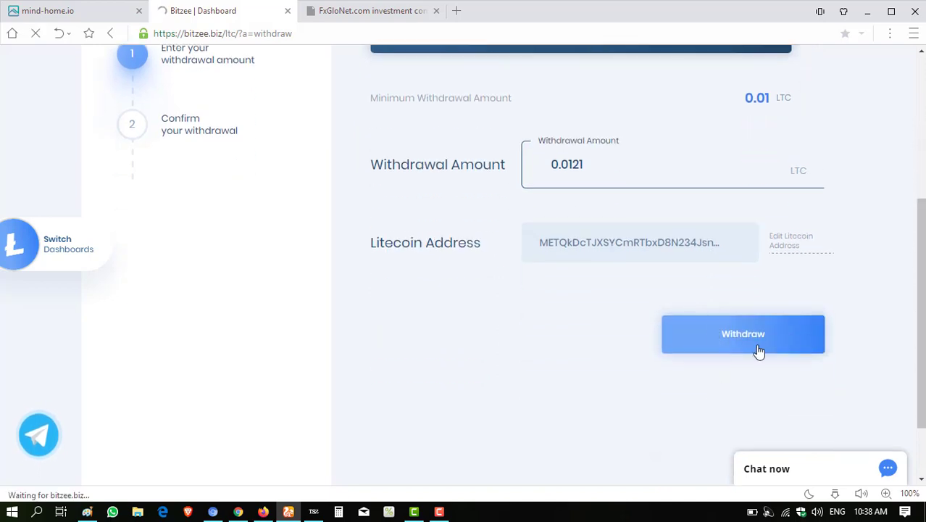
{"action": "left_click", "coordinate": [757, 352]}
{"action": "left_click", "coordinate": [729, 419]}
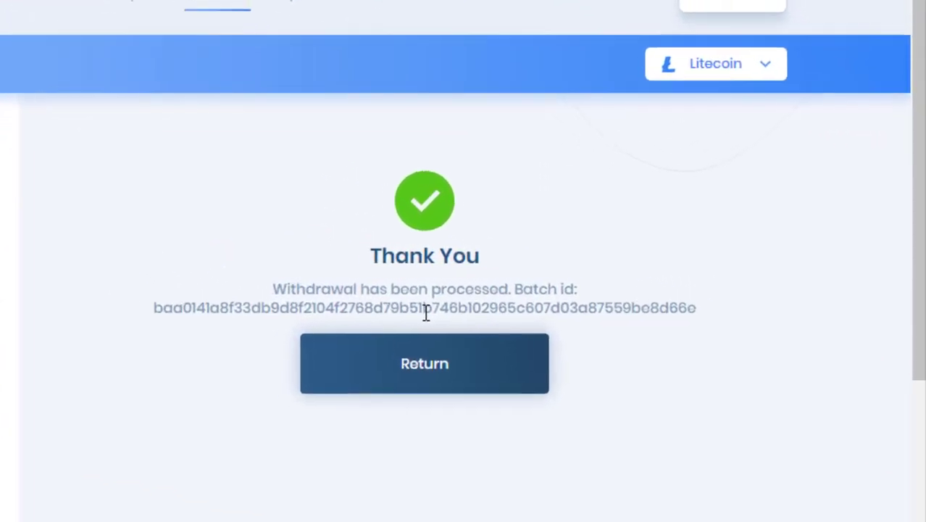
Copy the batch ID of the processed Litecoin withdrawal
{"action": "double_click", "coordinate": [426, 312]}
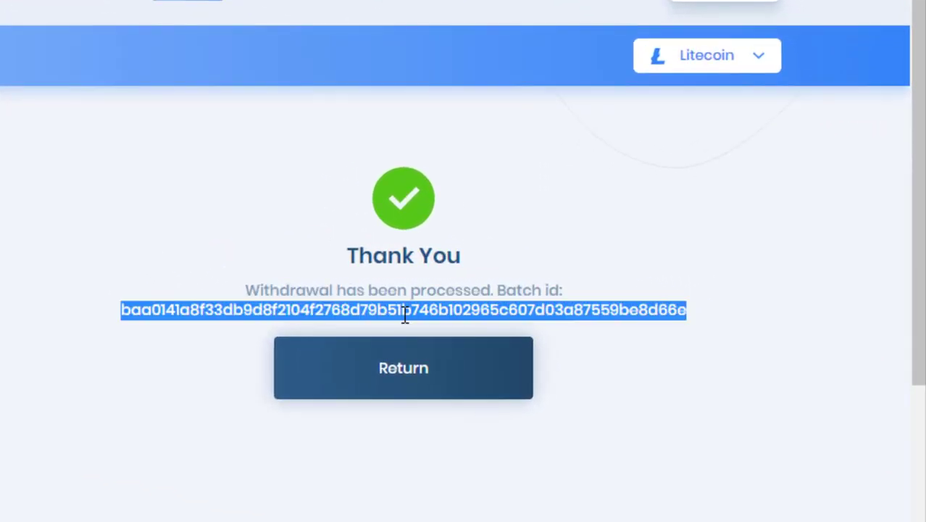
{"action": "right_click", "coordinate": [406, 313]}
{"action": "left_click", "coordinate": [459, 331]}
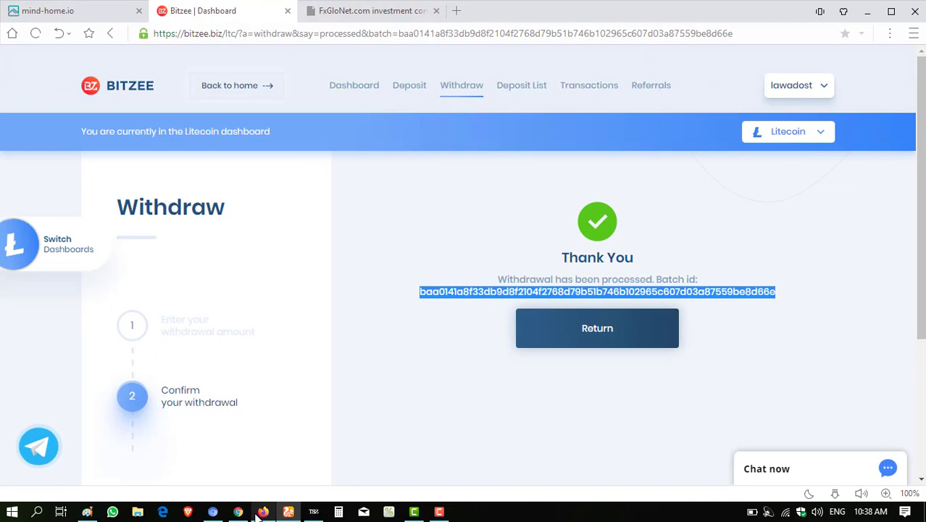
Switch to Firefox and open the bookmarked Coinbase site in a new tab
{"action": "left_click", "coordinate": [263, 511]}
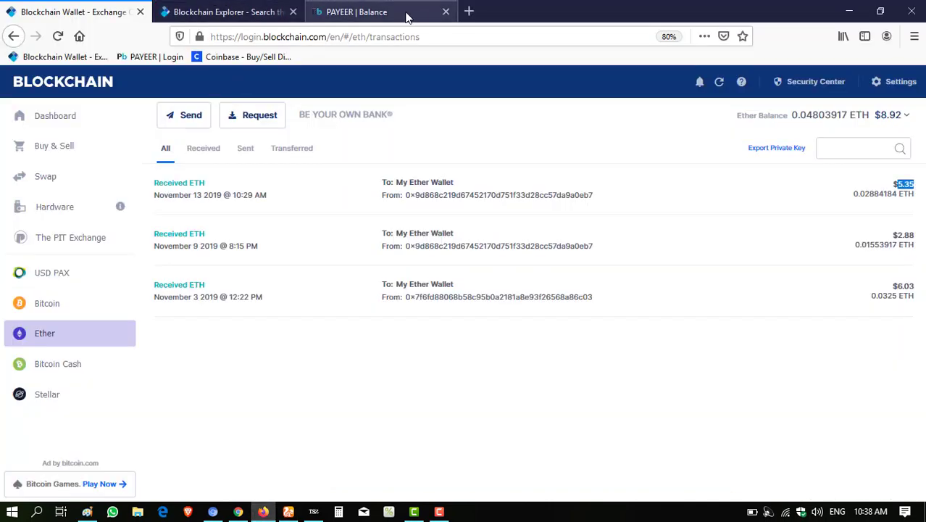
{"action": "left_click", "coordinate": [469, 11]}
{"action": "left_click", "coordinate": [235, 58]}
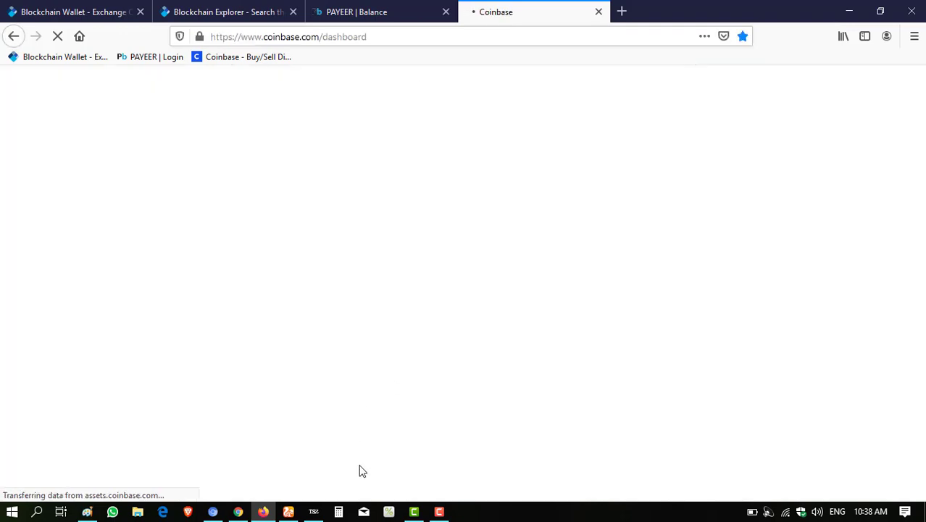
Switch to the browser with Bitzee and open its Dogecoin dashboard
{"action": "left_click", "coordinate": [289, 512]}
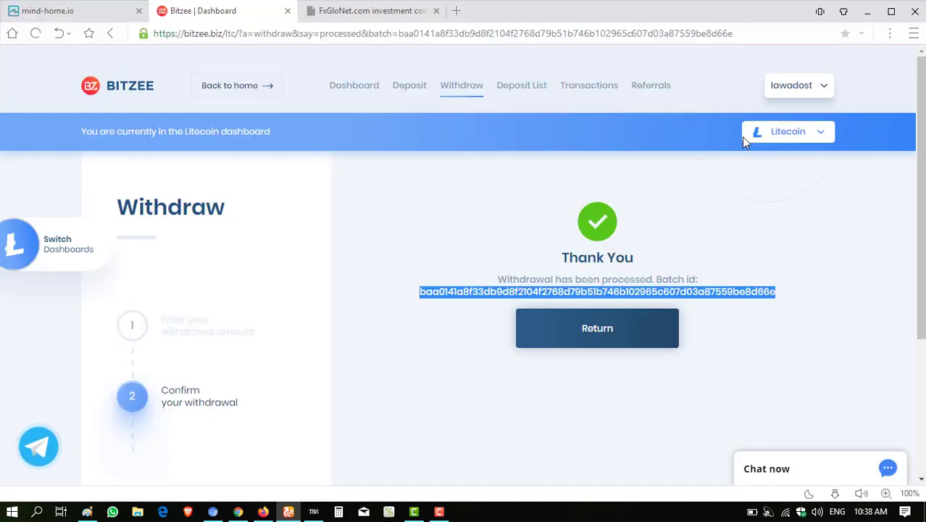
{"action": "left_click", "coordinate": [781, 138]}
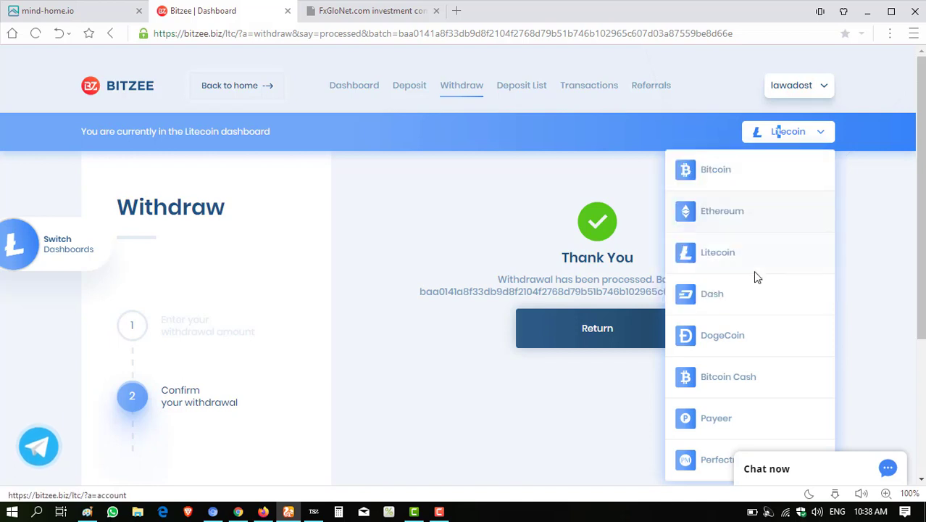
{"action": "left_click", "coordinate": [701, 339]}
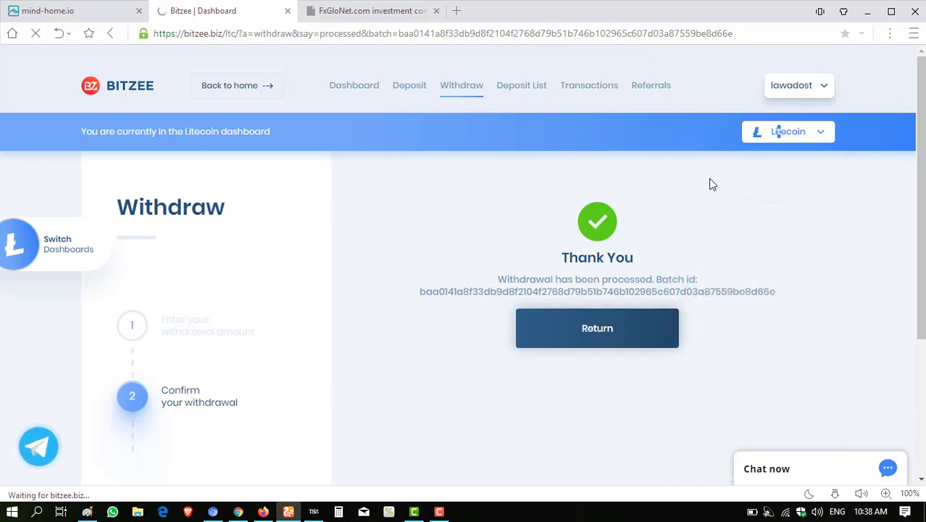
Switch to Firefox and open the Accounts page in Coinbase
{"action": "left_click", "coordinate": [263, 512]}
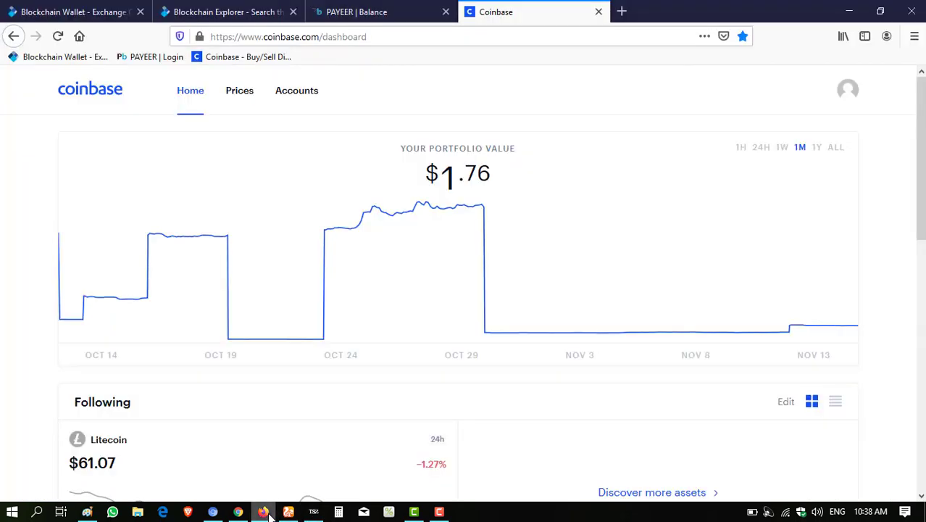
{"action": "left_click", "coordinate": [291, 94]}
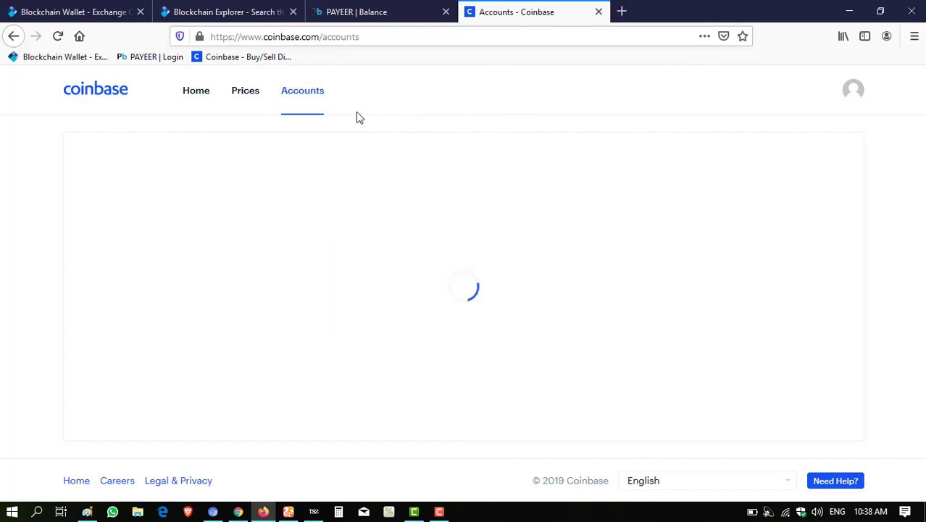
Return to the Bitzee browser and check the balance in the Dogecoin wallet
{"action": "key", "text": "alt+Tab"}
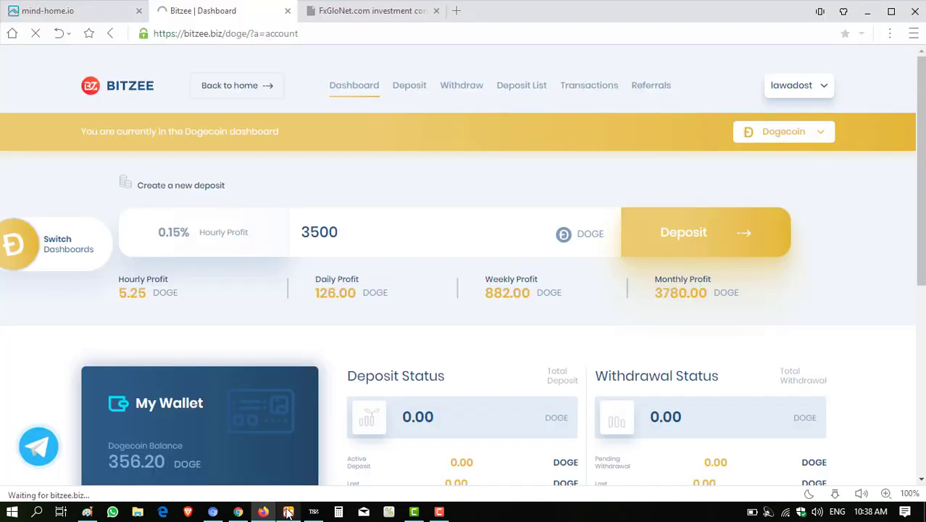
{"action": "scroll", "coordinate": [675, 264], "scroll_direction": "down", "scroll_amount": 2}
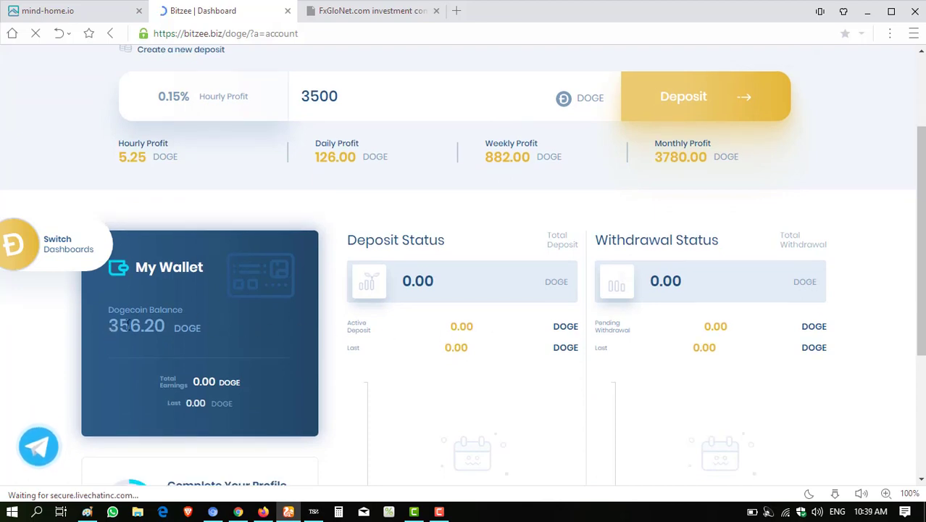
{"action": "left_click_drag", "start_coordinate": [109, 323], "coordinate": [155, 321]}
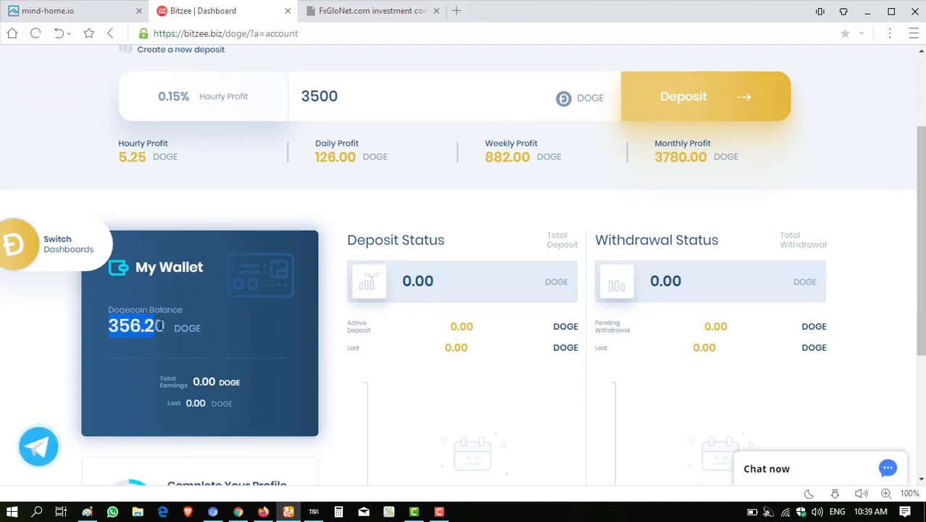
{"action": "scroll", "coordinate": [626, 310], "scroll_direction": "down", "scroll_amount": 2}
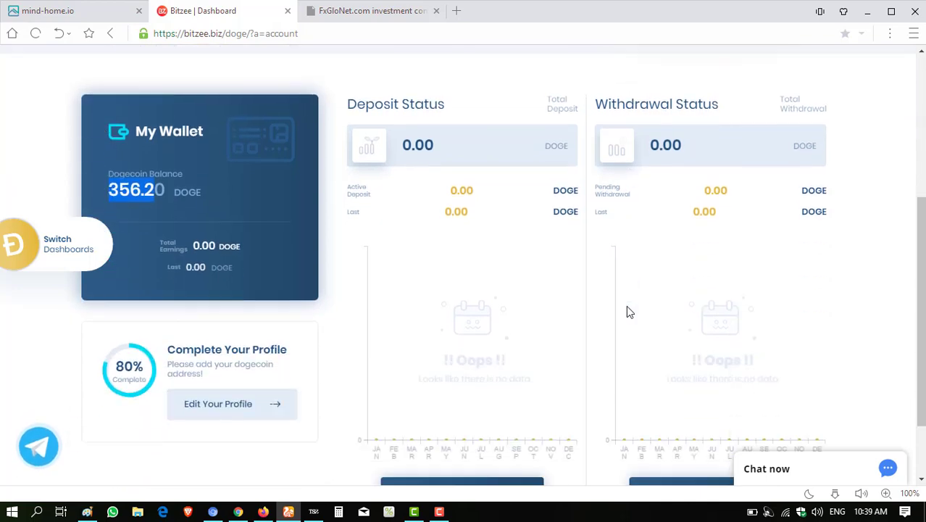
{"action": "scroll", "coordinate": [628, 308], "scroll_direction": "up", "scroll_amount": 3}
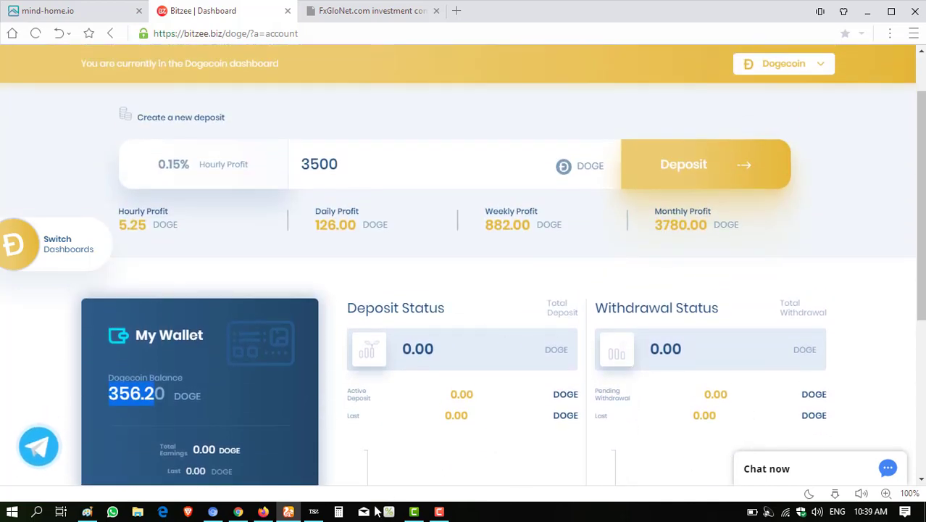
Return to Coinbase in Firefox and look through the balances of the wallets in the accounts list
{"action": "left_click", "coordinate": [264, 512]}
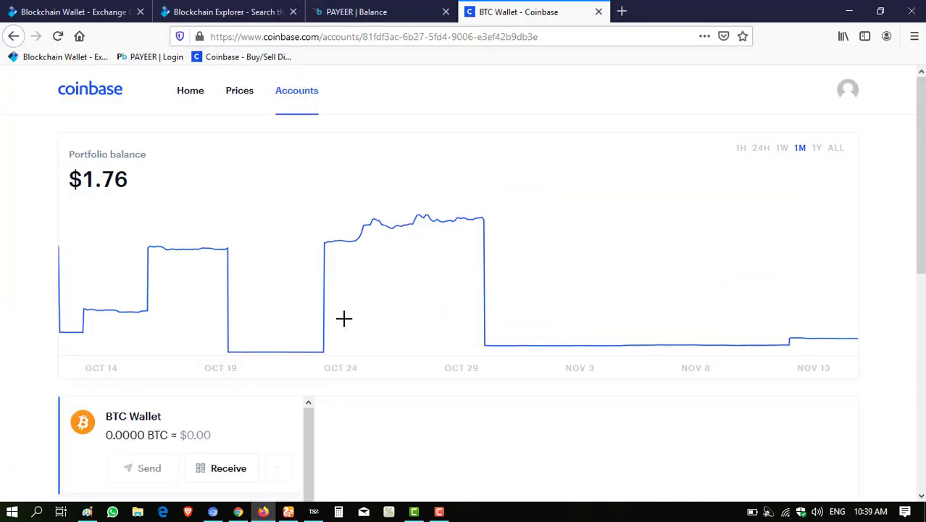
{"action": "scroll", "coordinate": [347, 290], "scroll_direction": "down", "scroll_amount": 1}
{"action": "scroll", "coordinate": [349, 267], "scroll_direction": "down", "scroll_amount": 3}
{"action": "scroll", "coordinate": [199, 316], "scroll_direction": "down", "scroll_amount": 3}
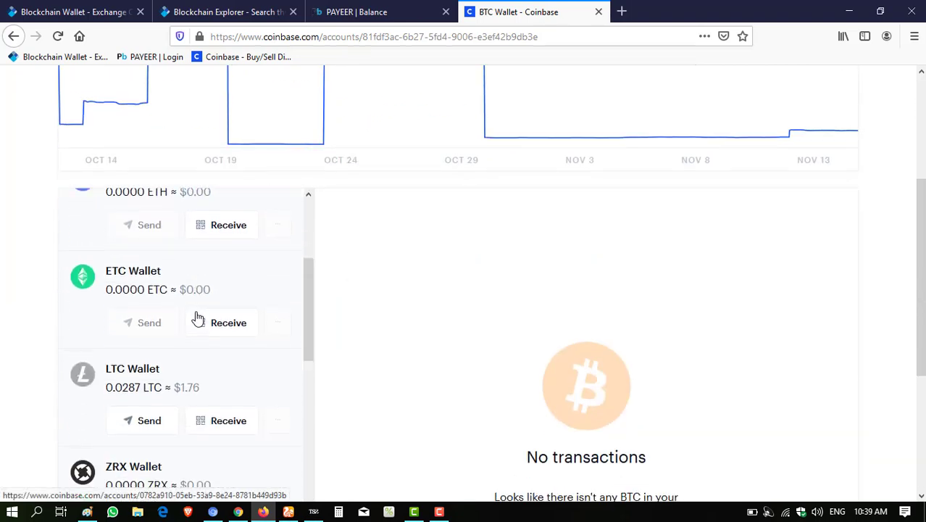
{"action": "scroll", "coordinate": [197, 317], "scroll_direction": "down", "scroll_amount": 6}
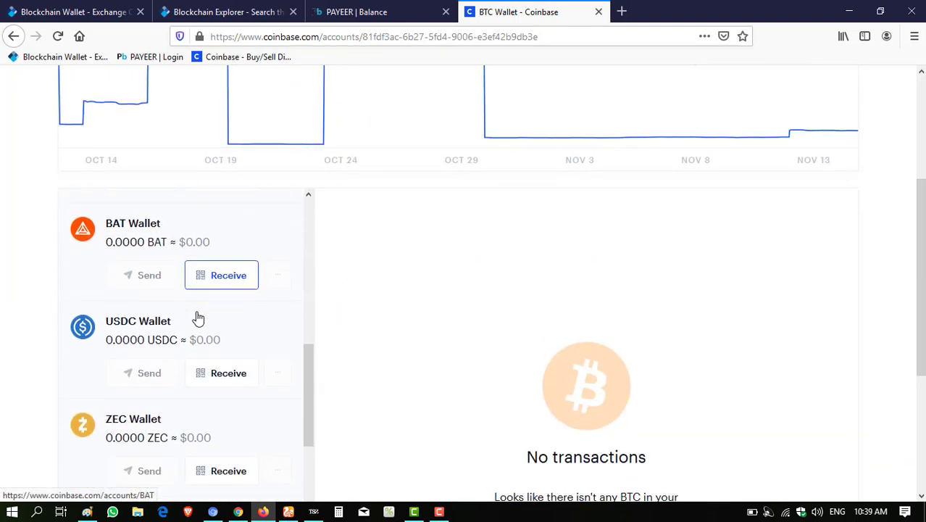
{"action": "scroll", "coordinate": [199, 317], "scroll_direction": "down", "scroll_amount": 4}
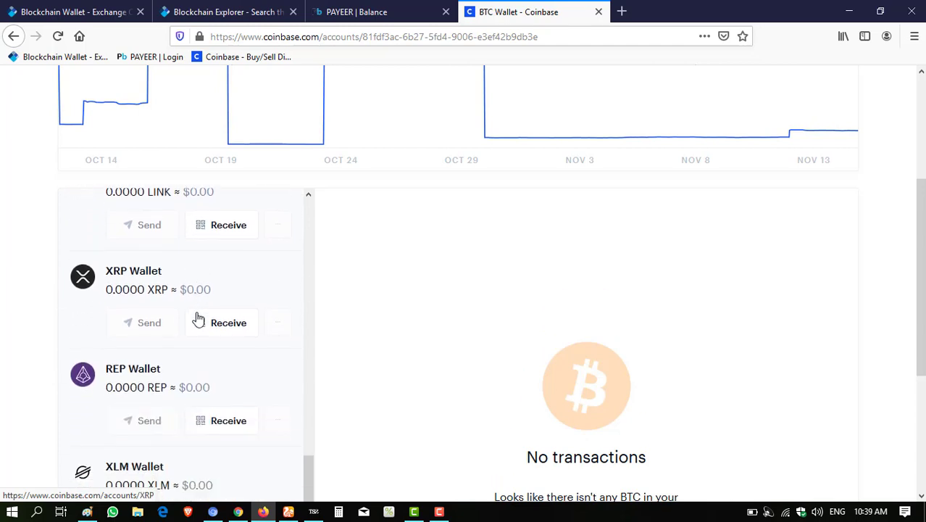
{"action": "scroll", "coordinate": [199, 316], "scroll_direction": "down", "scroll_amount": 3}
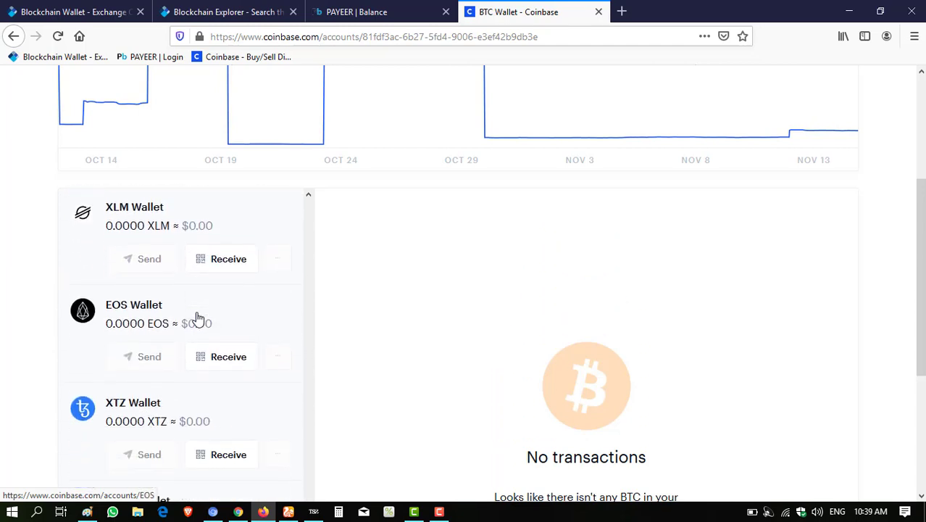
{"action": "scroll", "coordinate": [199, 317], "scroll_direction": "up", "scroll_amount": 12}
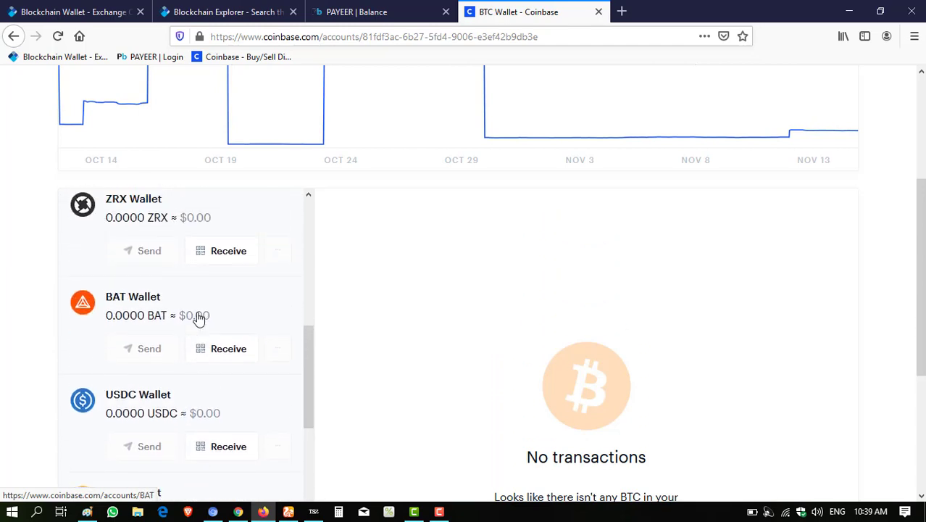
{"action": "scroll", "coordinate": [199, 319], "scroll_direction": "up", "scroll_amount": 5}
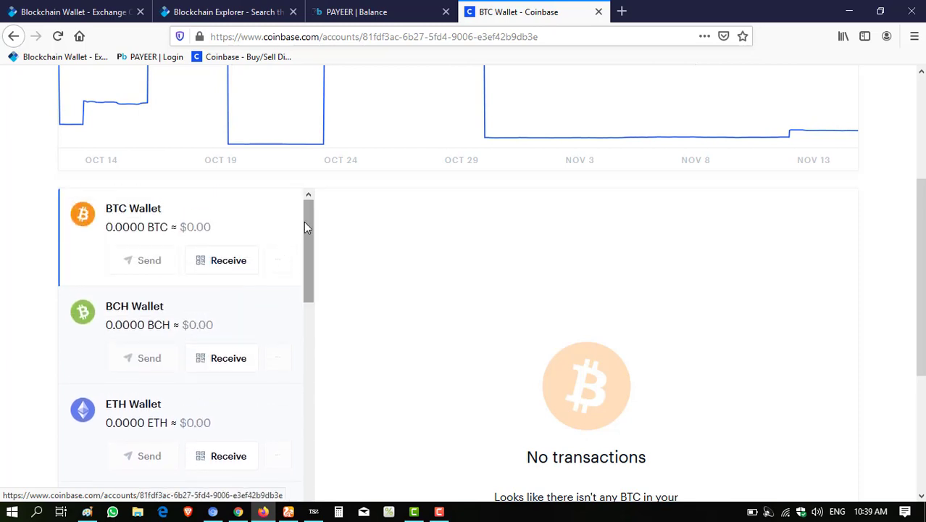
{"action": "left_click_drag", "start_coordinate": [305, 222], "coordinate": [307, 500]}
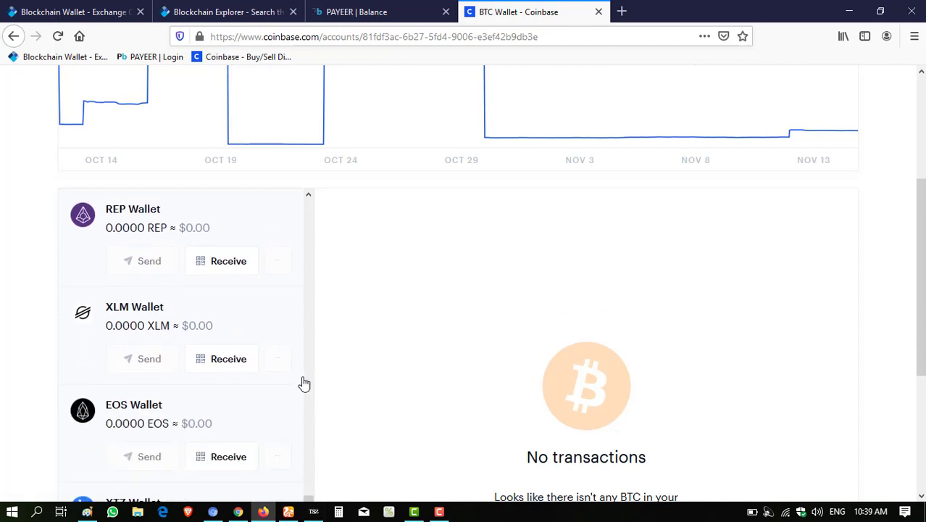
{"action": "scroll", "coordinate": [305, 382], "scroll_direction": "down", "scroll_amount": 2}
{"action": "scroll", "coordinate": [305, 383], "scroll_direction": "up", "scroll_amount": 10}
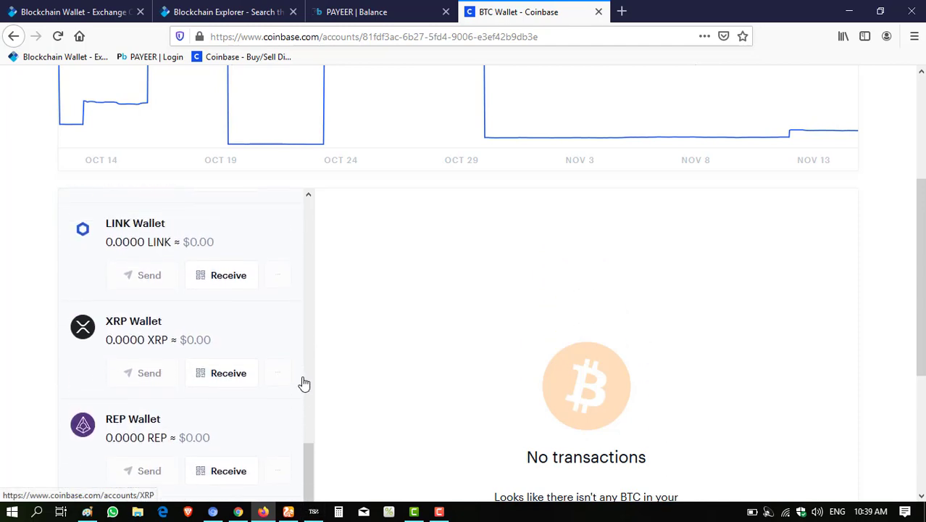
{"action": "scroll", "coordinate": [305, 382], "scroll_direction": "up", "scroll_amount": 3}
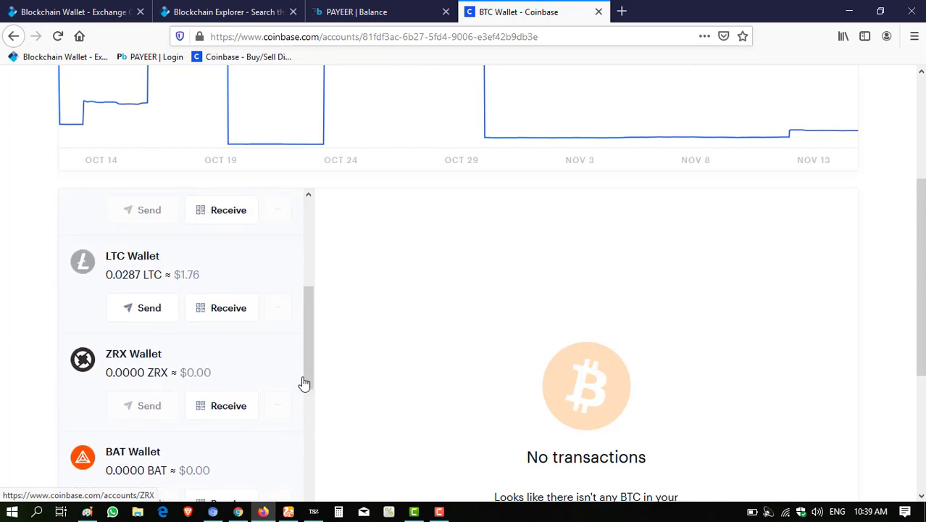
{"action": "scroll", "coordinate": [305, 383], "scroll_direction": "up", "scroll_amount": 3}
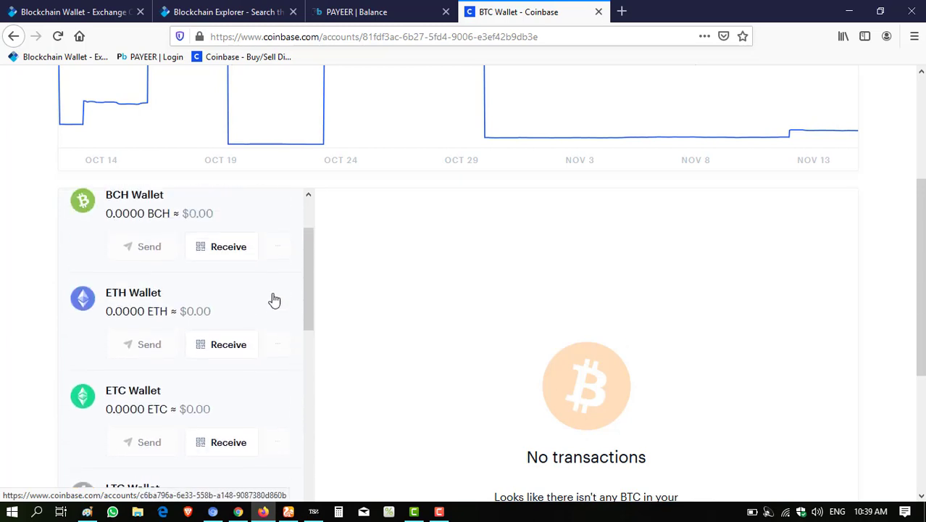
{"action": "scroll", "coordinate": [279, 320], "scroll_direction": "up", "scroll_amount": 2}
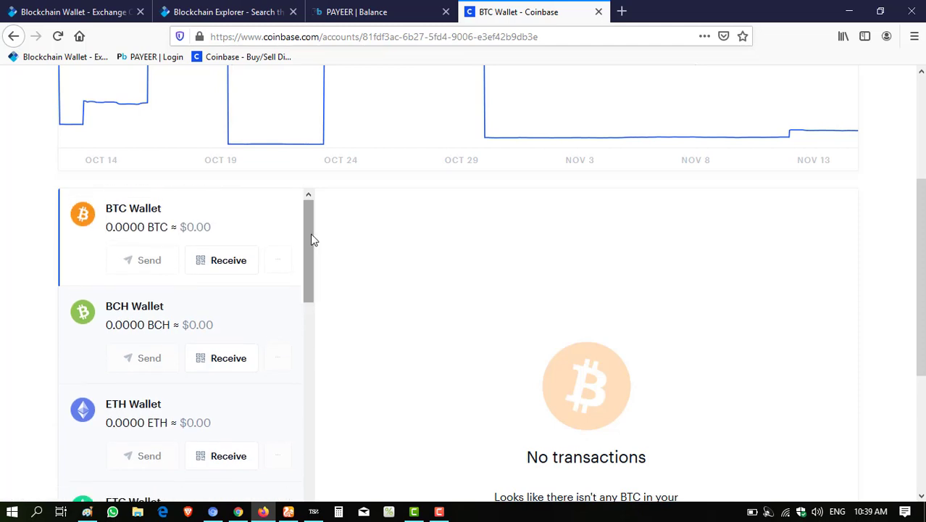
Open the LTC Wallet and examine the amount and status of the newest received Litecoin transaction
{"action": "scroll", "coordinate": [145, 304], "scroll_direction": "down", "scroll_amount": 4}
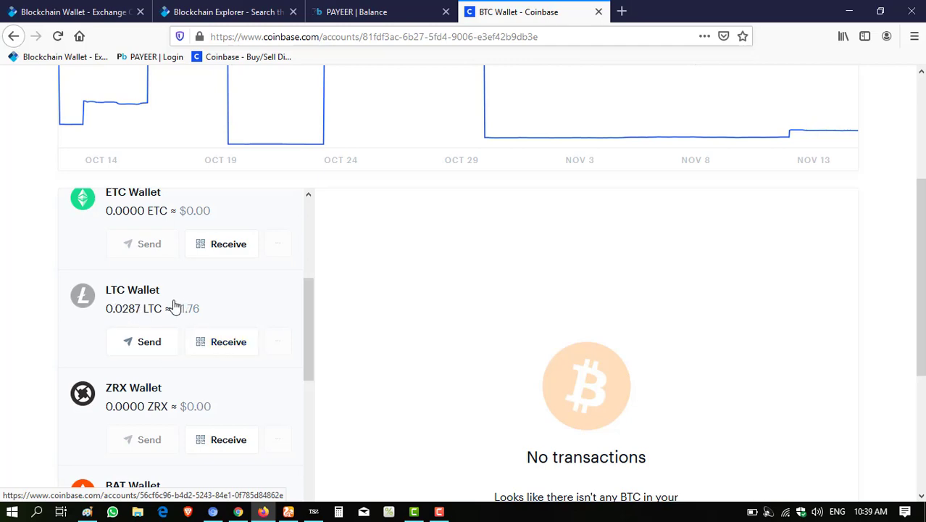
{"action": "left_click", "coordinate": [174, 306]}
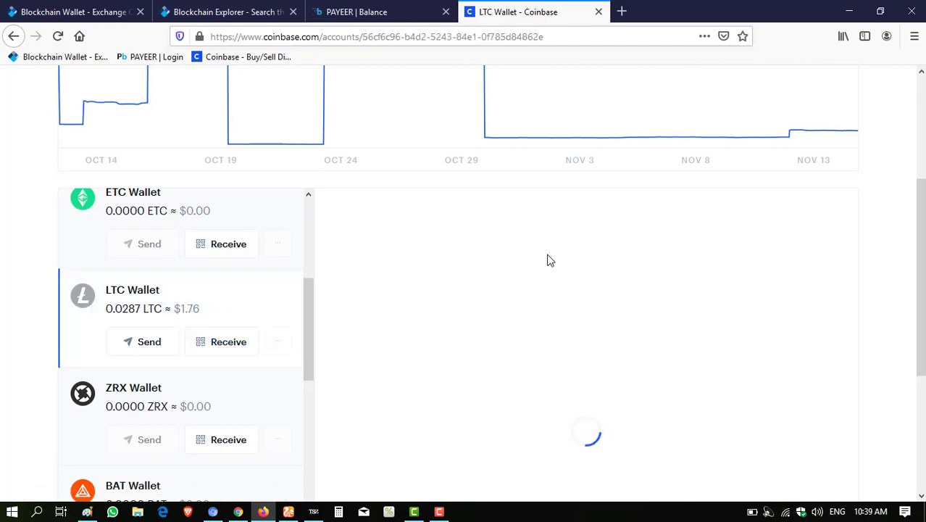
{"action": "left_click_drag", "start_coordinate": [767, 245], "coordinate": [807, 252]}
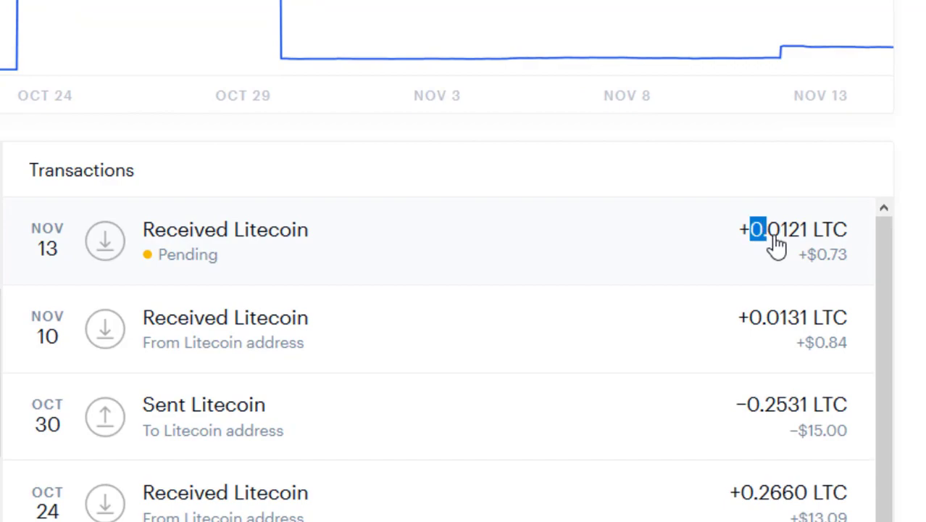
{"action": "left_click", "coordinate": [62, 266]}
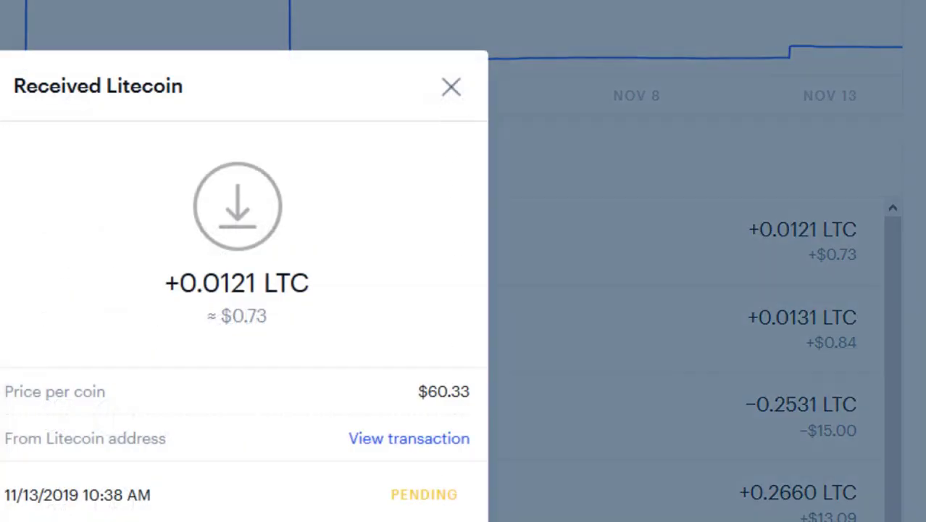
{"action": "left_click_drag", "start_coordinate": [499, 398], "coordinate": [572, 401]}
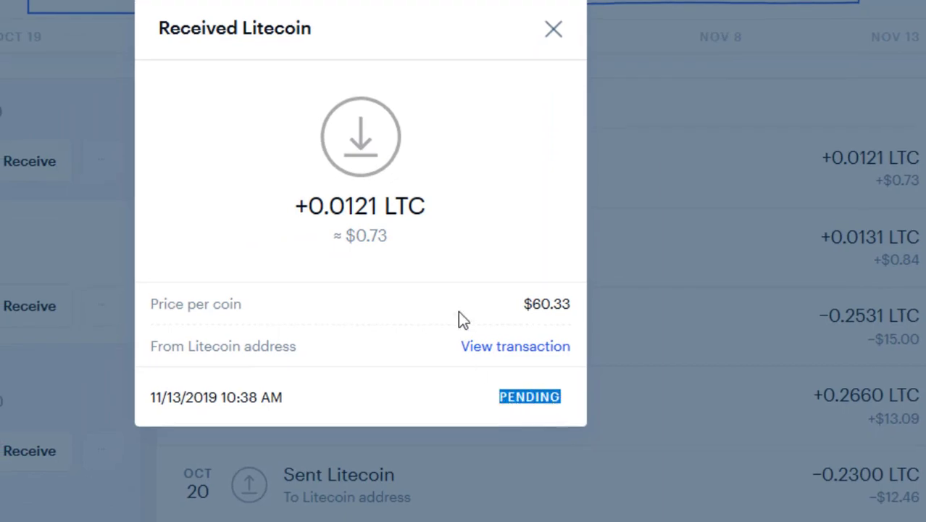
{"action": "left_click", "coordinate": [554, 30]}
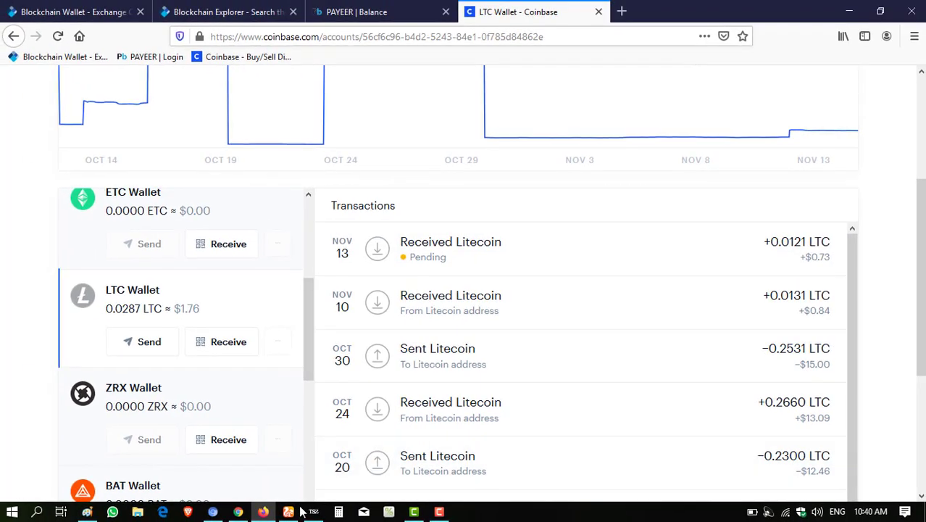
Switch back to Bitzee and review the Dogecoin balance again
{"action": "left_click", "coordinate": [298, 511]}
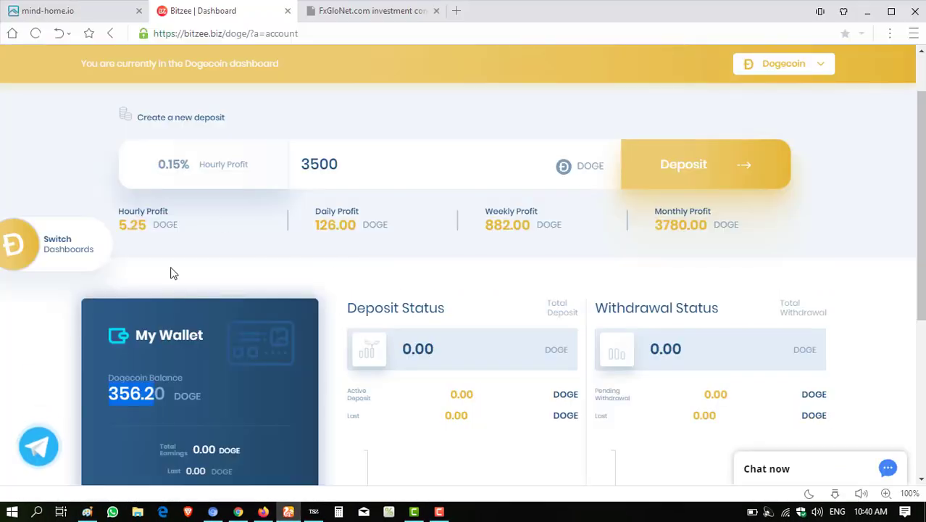
{"action": "left_click", "coordinate": [128, 395]}
{"action": "left_click_drag", "start_coordinate": [110, 395], "coordinate": [145, 395]}
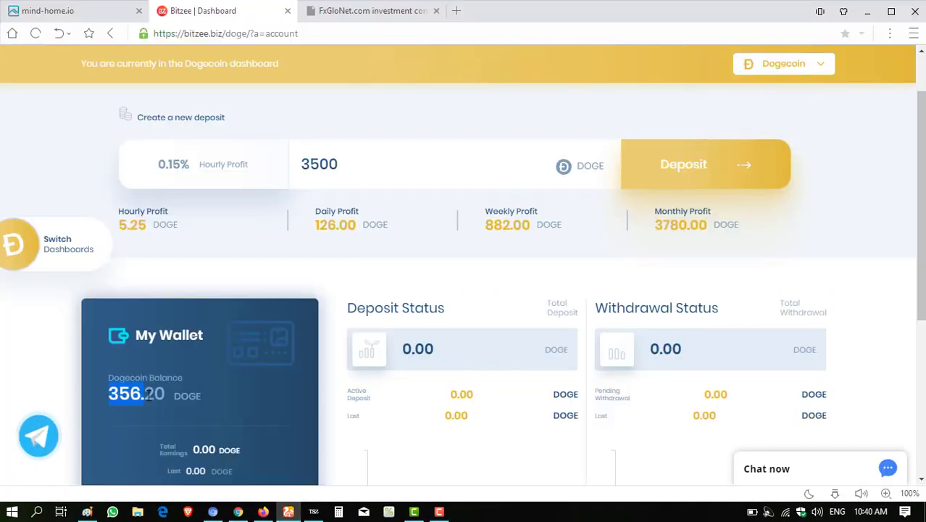
Change to the Payeer dashboard in Bitzee and open its withdrawal form
{"action": "left_click", "coordinate": [796, 68]}
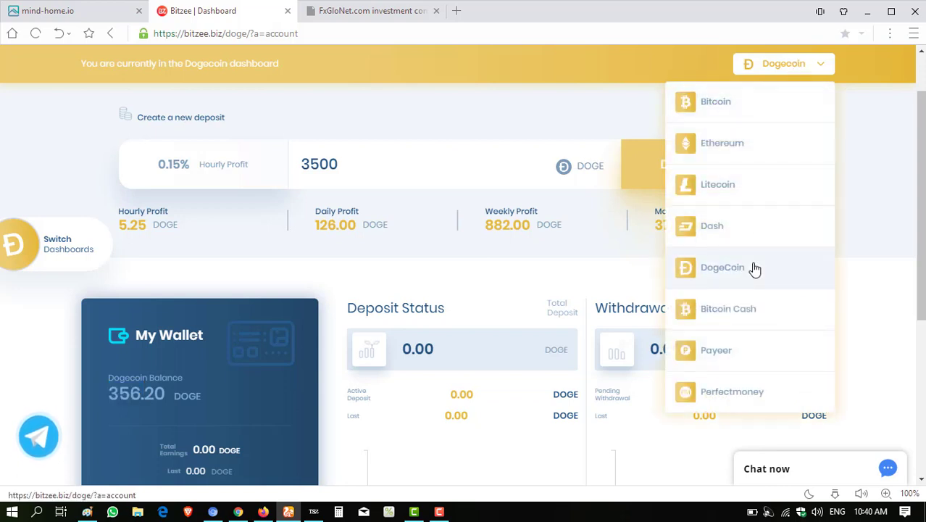
{"action": "left_click", "coordinate": [712, 354]}
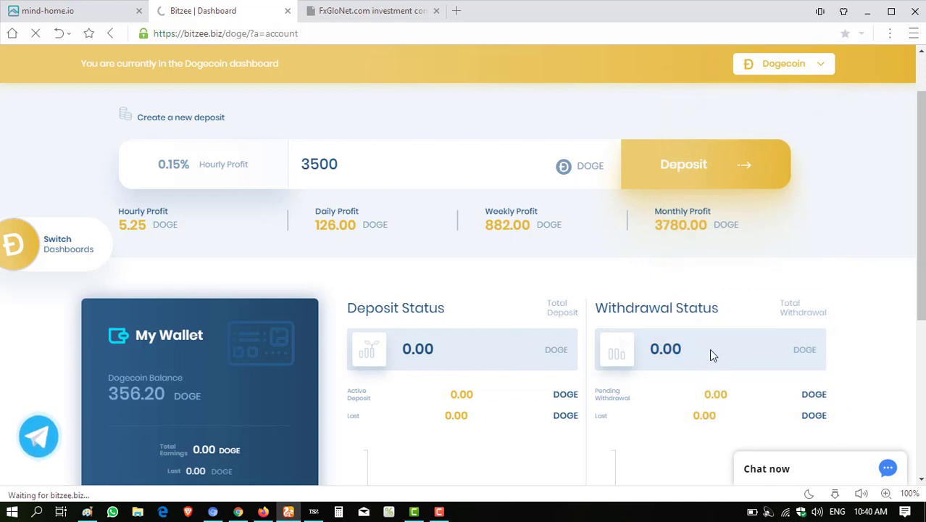
{"action": "scroll", "coordinate": [470, 333], "scroll_direction": "down", "scroll_amount": 2}
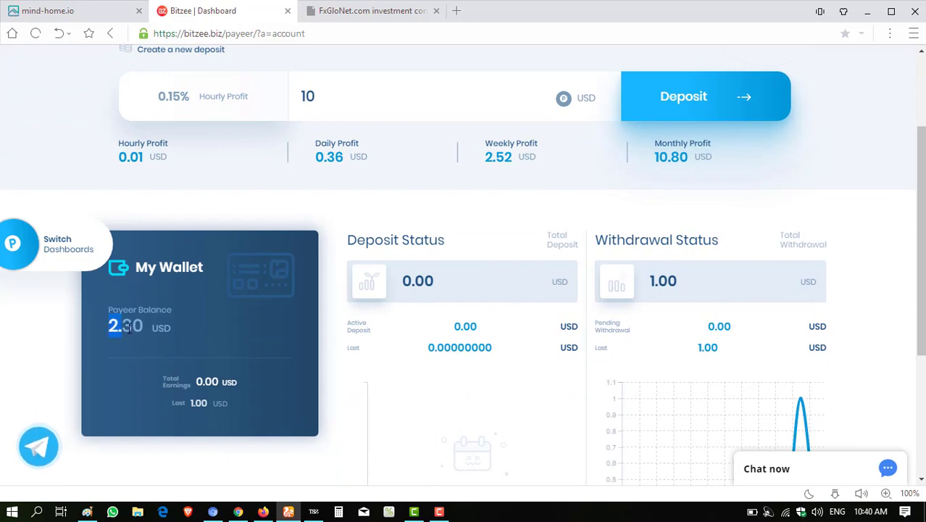
{"action": "scroll", "coordinate": [629, 324], "scroll_direction": "down", "scroll_amount": 3}
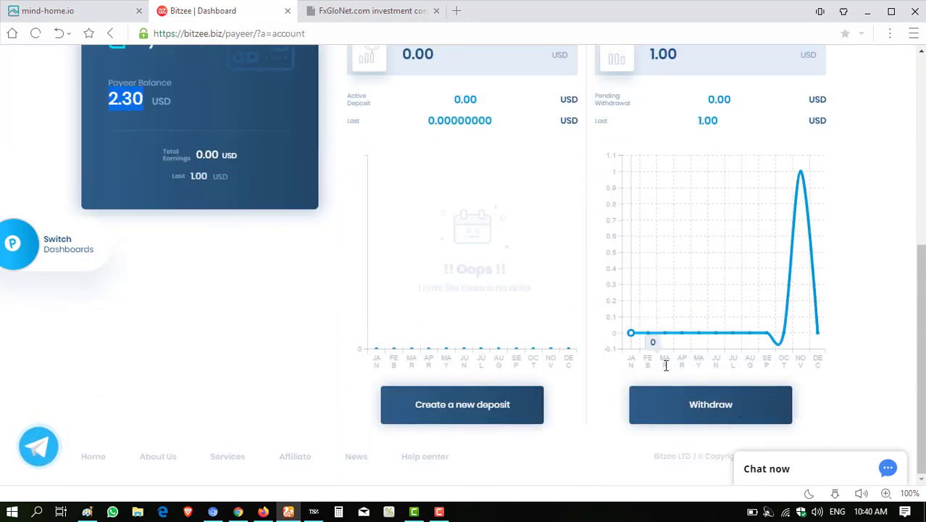
{"action": "left_click", "coordinate": [701, 408]}
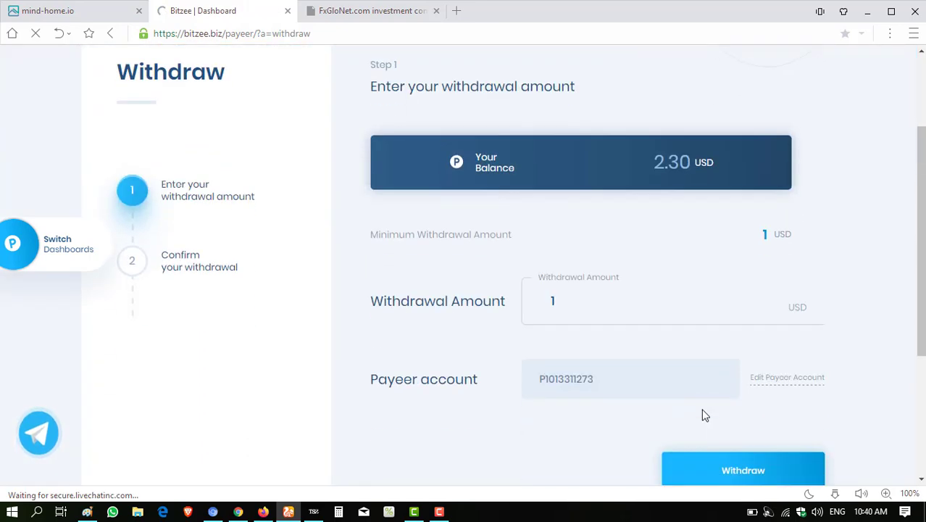
Set the Payeer withdrawal amount to the full available balance of 2.30 USD and submit and confirm the withdrawal
{"action": "left_click_drag", "start_coordinate": [661, 160], "coordinate": [696, 172]}
{"action": "right_click", "coordinate": [686, 164]}
{"action": "left_click", "coordinate": [715, 170]}
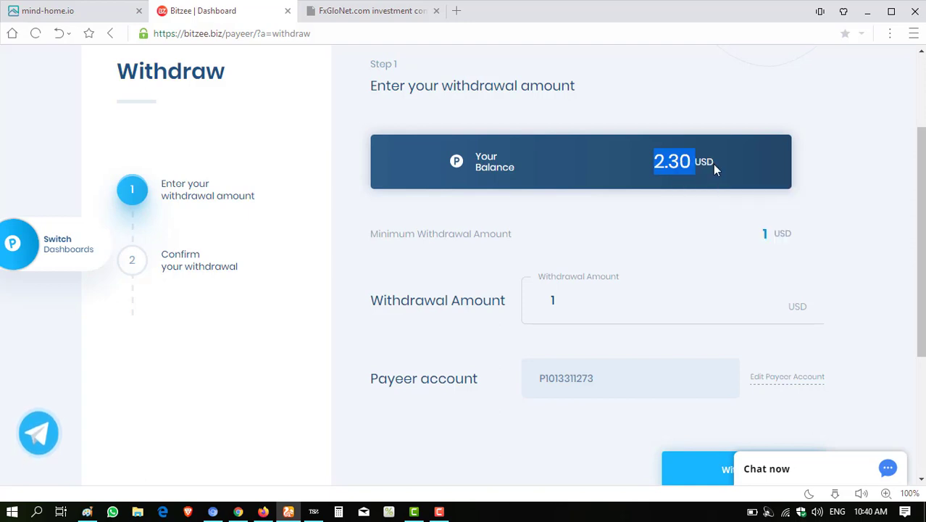
{"action": "left_click", "coordinate": [577, 302]}
{"action": "right_click", "coordinate": [553, 299]}
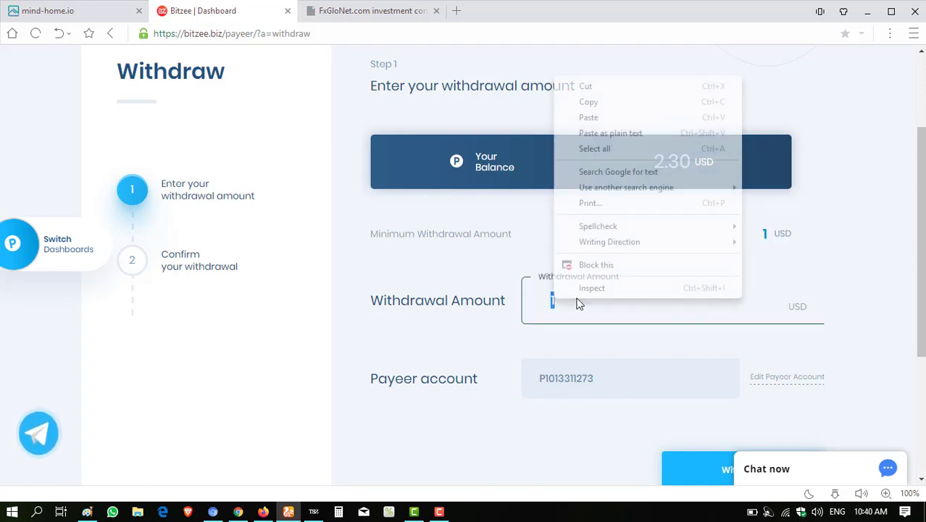
{"action": "left_click", "coordinate": [591, 121]}
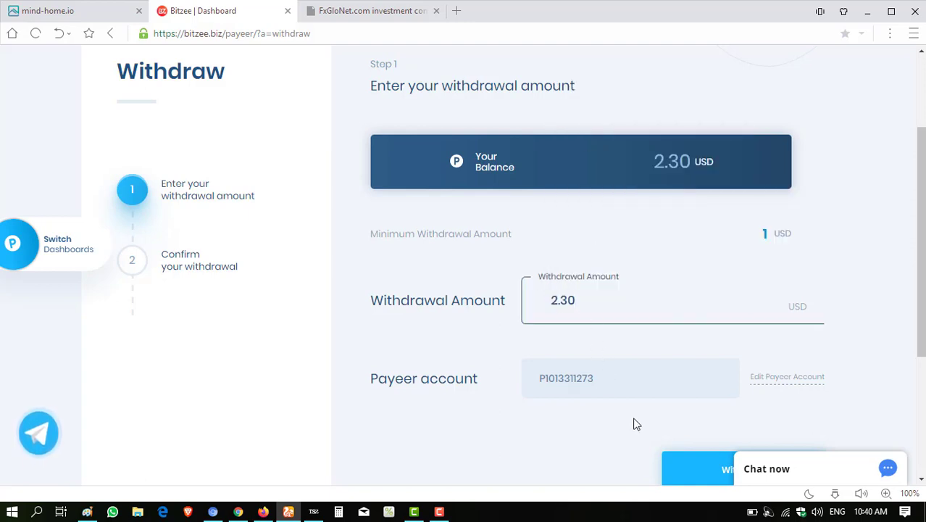
{"action": "left_click", "coordinate": [698, 463]}
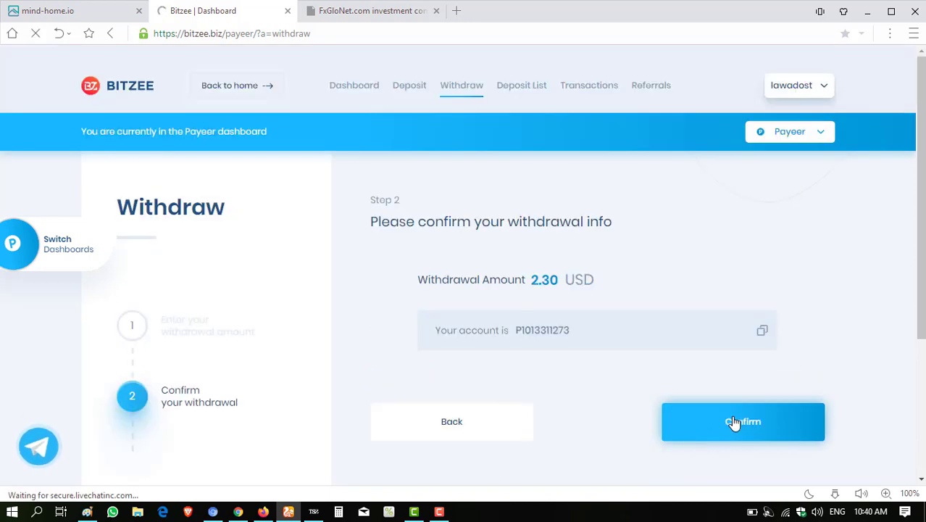
{"action": "left_click", "coordinate": [735, 422]}
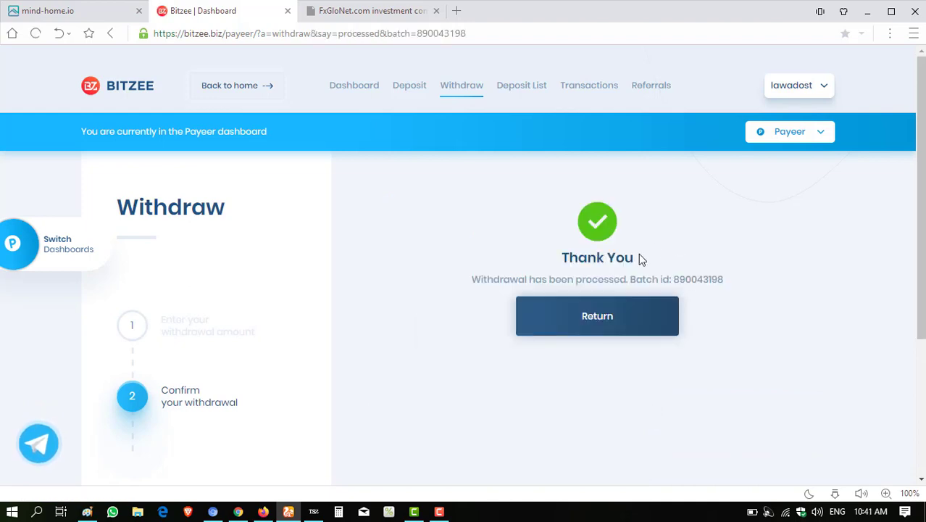
Copy the batch ID of the processed Payeer withdrawal
{"action": "double_click", "coordinate": [696, 280]}
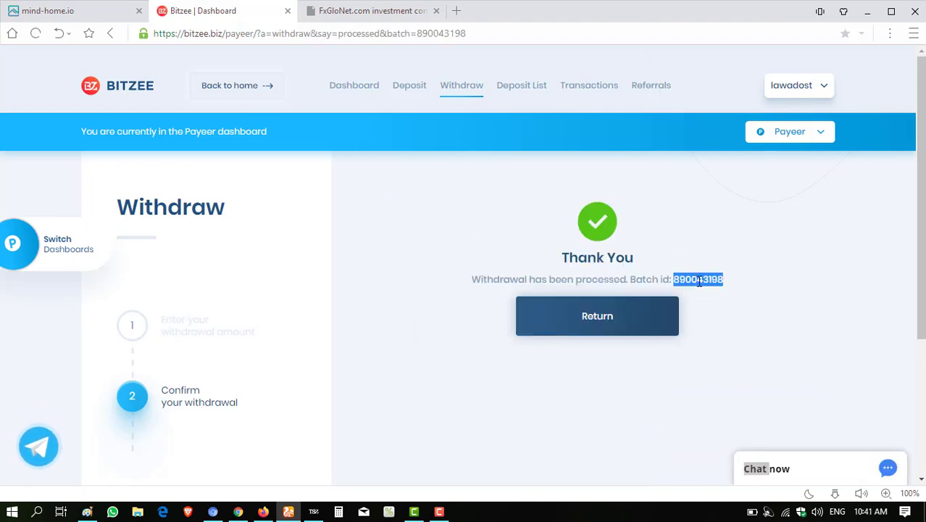
{"action": "right_click", "coordinate": [699, 282]}
{"action": "left_click", "coordinate": [722, 289]}
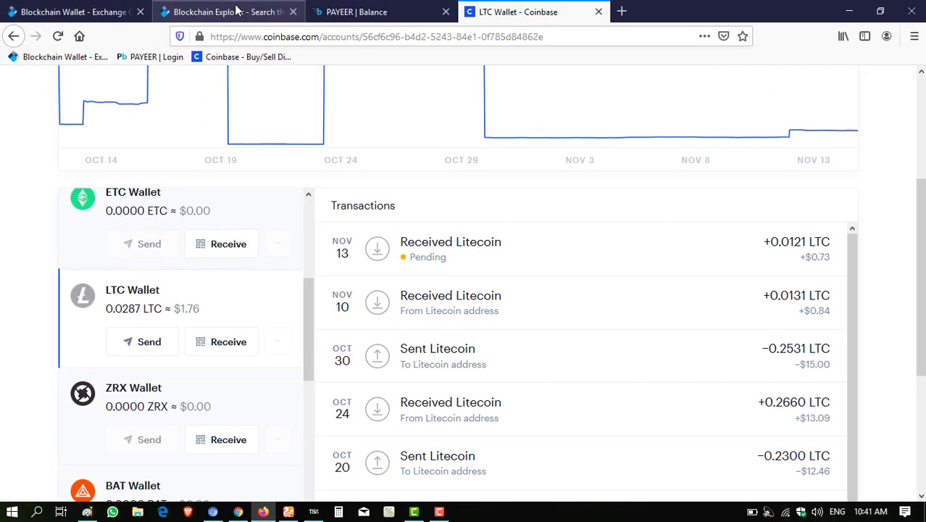
Switch to the Payeer account in Firefox, reload its balances and examine the newest credits in the transaction history
{"action": "left_click", "coordinate": [335, 15]}
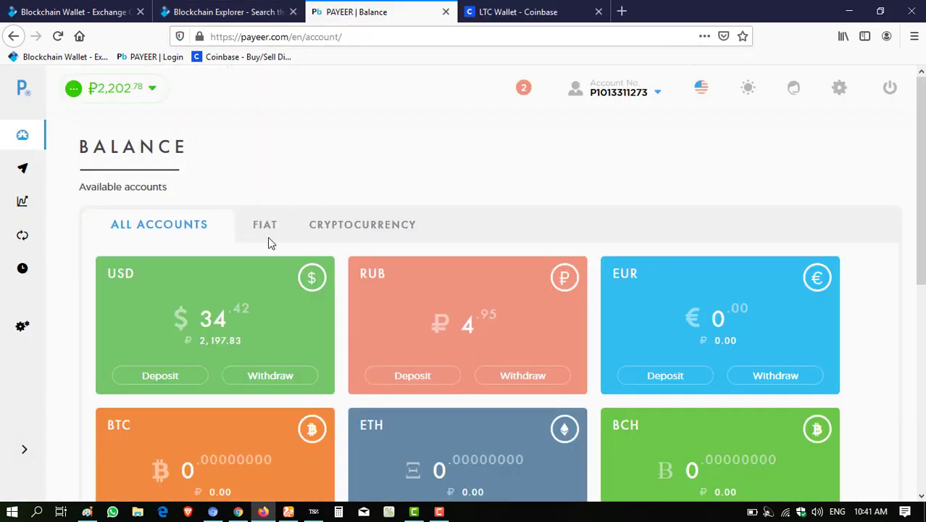
{"action": "left_click", "coordinate": [58, 38]}
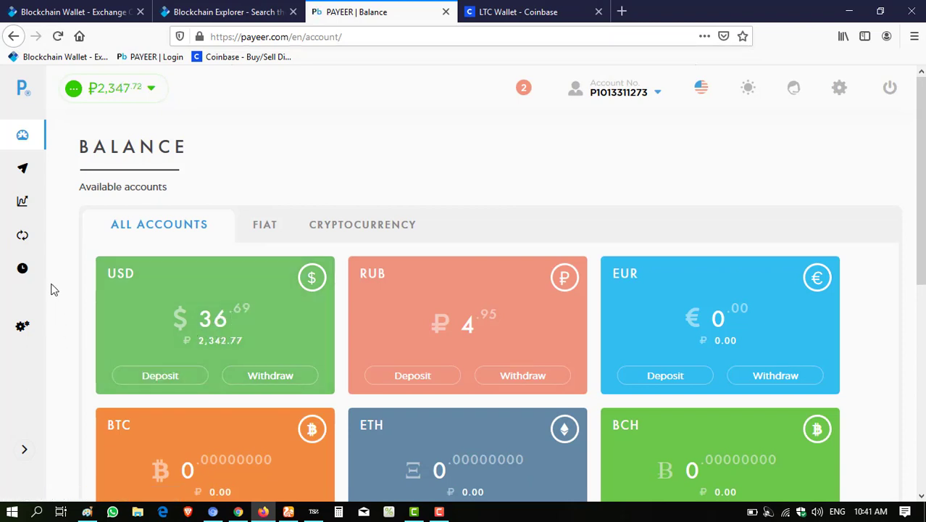
{"action": "left_click", "coordinate": [23, 268]}
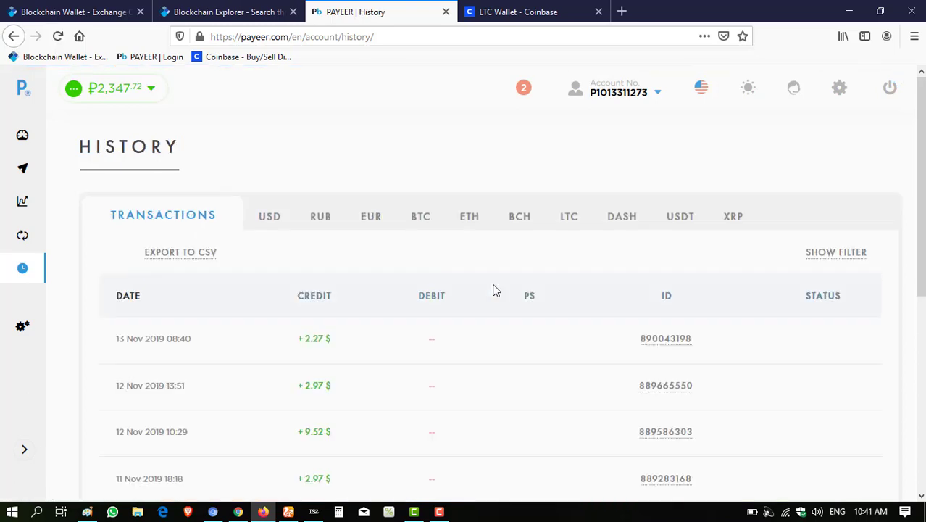
{"action": "scroll", "coordinate": [615, 349], "scroll_direction": "down", "scroll_amount": 1}
{"action": "scroll", "coordinate": [616, 350], "scroll_direction": "down", "scroll_amount": 3}
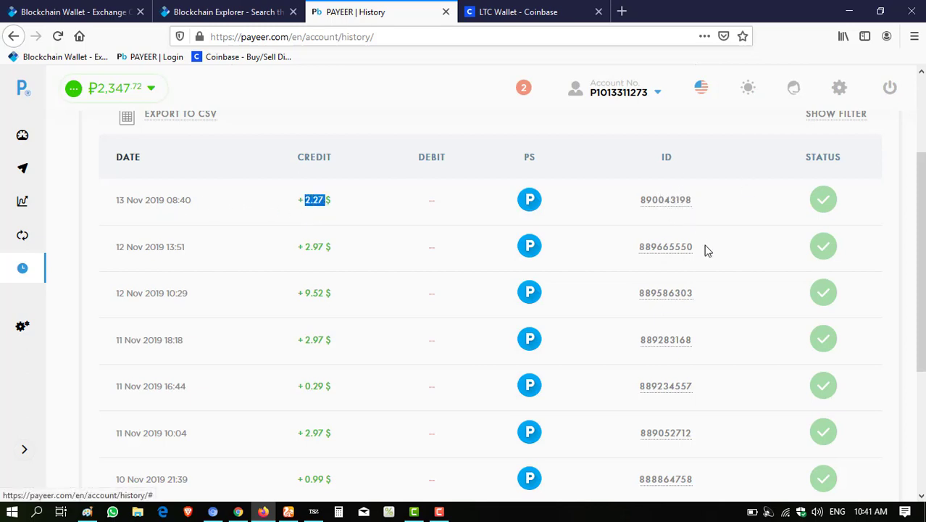
{"action": "scroll", "coordinate": [470, 397], "scroll_direction": "up", "scroll_amount": 4}
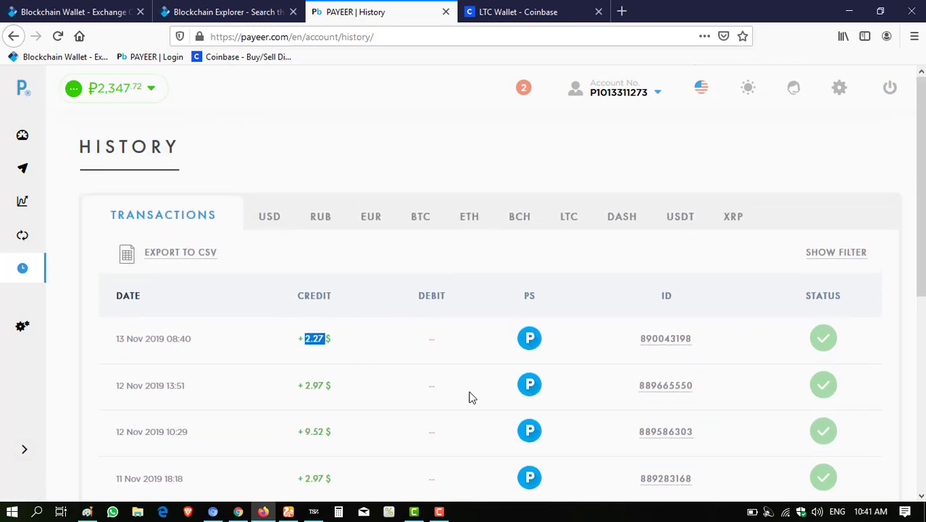
Filter the Payeer transaction history by the copied batch ID as Operation ID and check the matching entry
{"action": "left_click", "coordinate": [838, 254]}
{"action": "right_click", "coordinate": [226, 338]}
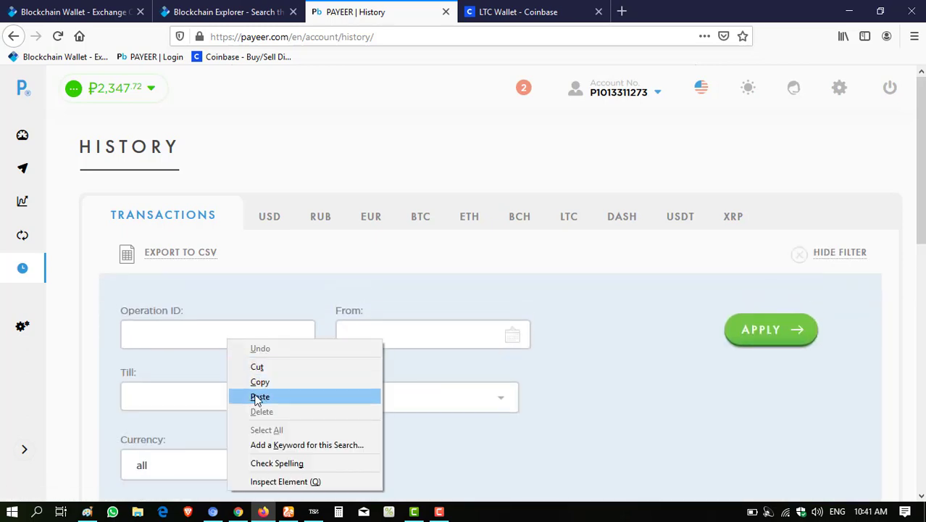
{"action": "left_click", "coordinate": [259, 397]}
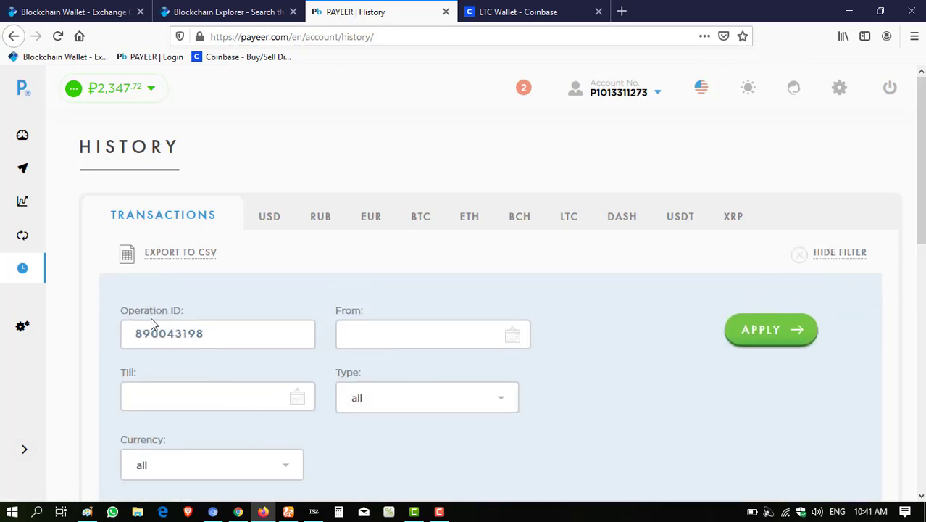
{"action": "left_click_drag", "start_coordinate": [123, 315], "coordinate": [178, 317]}
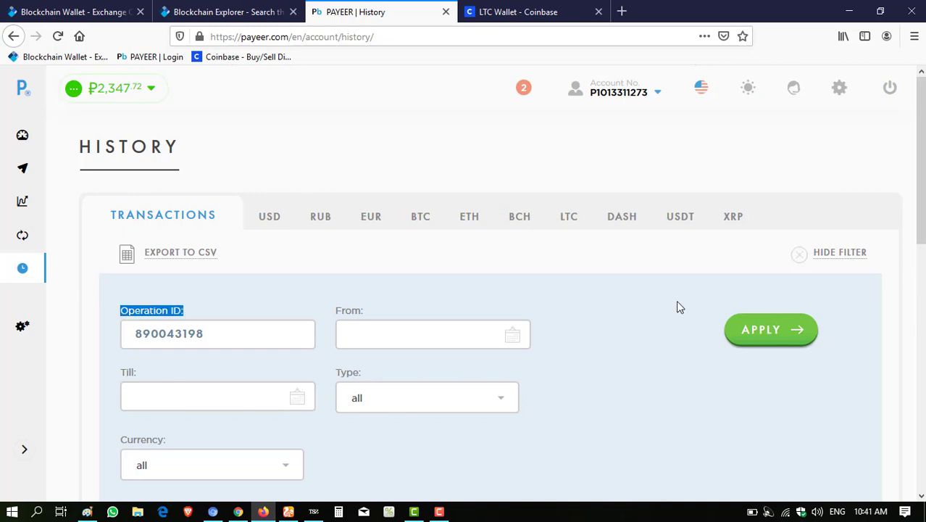
{"action": "left_click", "coordinate": [774, 334]}
{"action": "scroll", "coordinate": [707, 296], "scroll_direction": "down", "scroll_amount": 3}
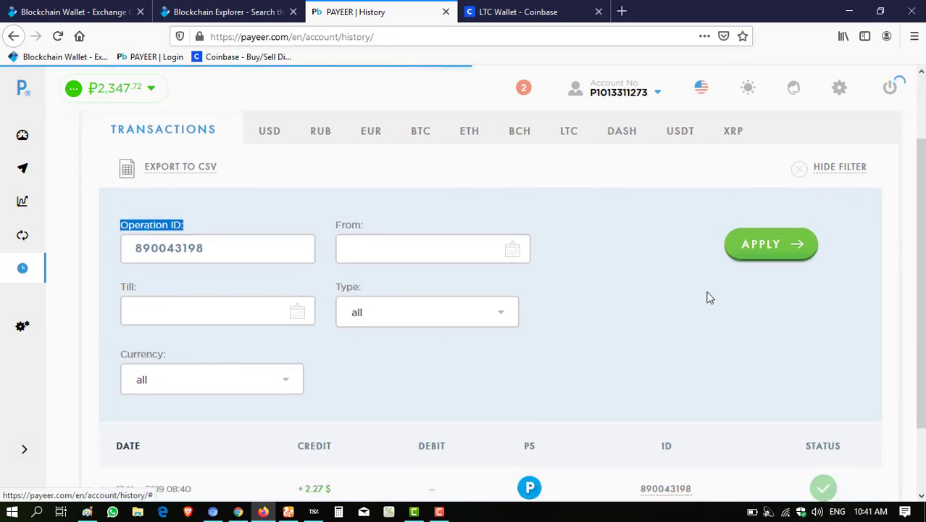
{"action": "left_click_drag", "start_coordinate": [128, 407], "coordinate": [718, 438]}
{"action": "double_click", "coordinate": [687, 408]}
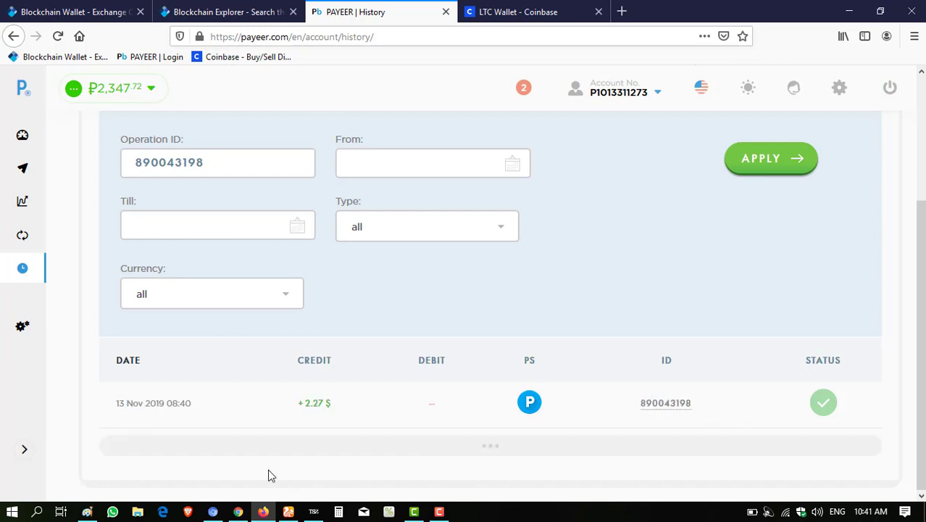
Return to Bitzee, change from the Payeer to the Dogecoin dashboard and review its wallet balance and withdrawal status
{"action": "left_click", "coordinate": [288, 511]}
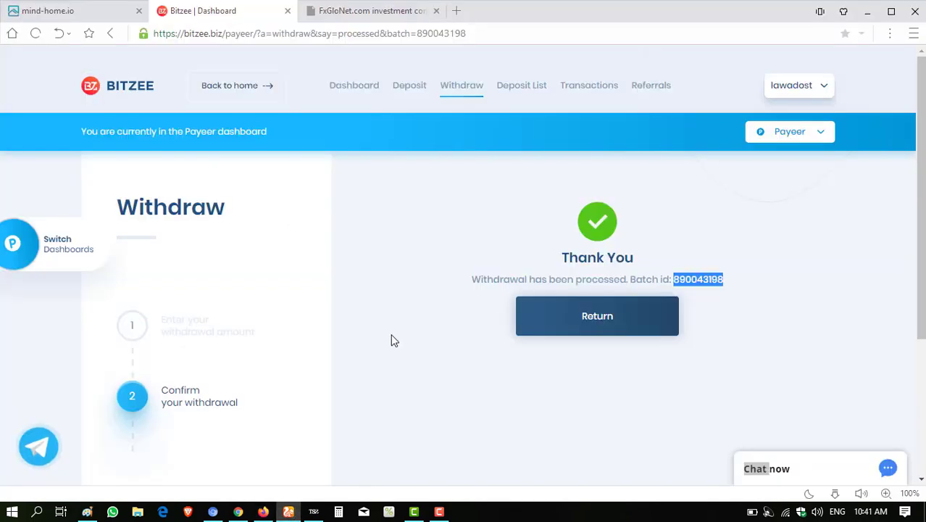
{"action": "left_click", "coordinate": [810, 135]}
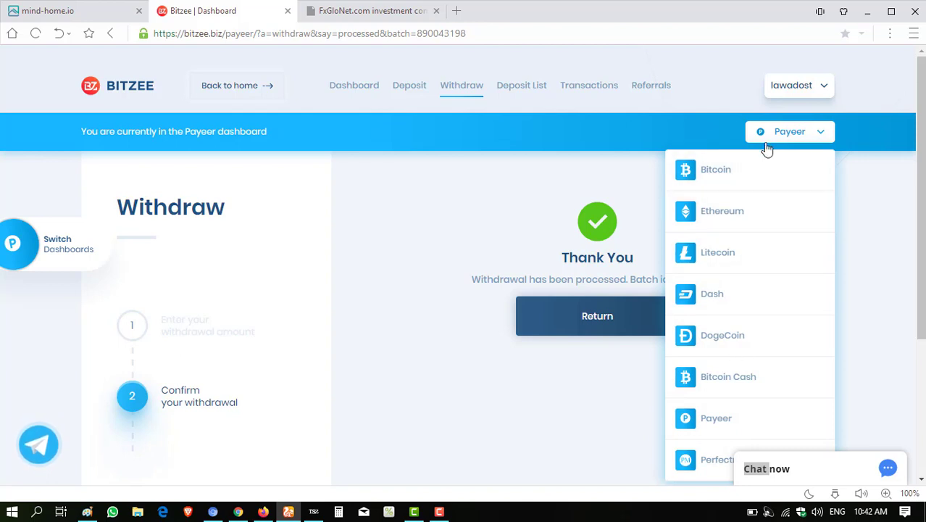
{"action": "left_click", "coordinate": [713, 341]}
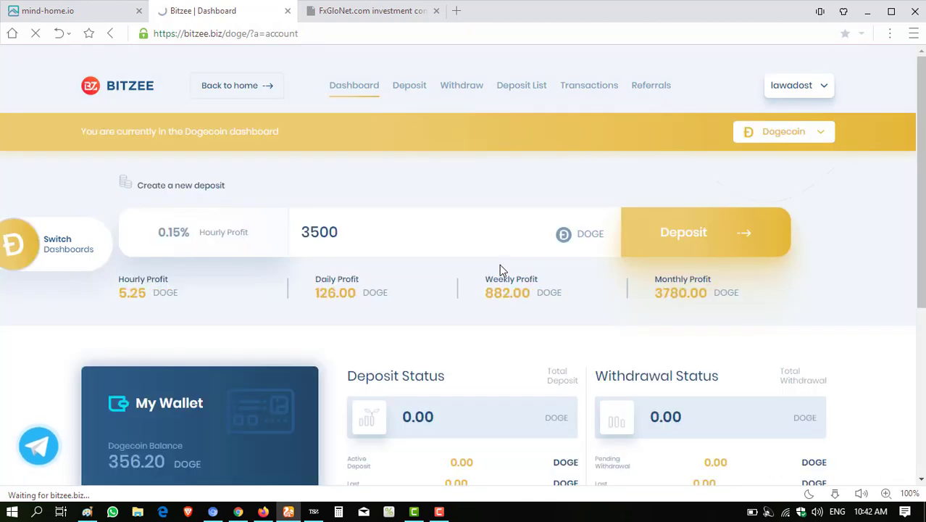
{"action": "scroll", "coordinate": [500, 265], "scroll_direction": "down", "scroll_amount": 1}
{"action": "scroll", "coordinate": [500, 270], "scroll_direction": "down", "scroll_amount": 2}
{"action": "scroll", "coordinate": [500, 270], "scroll_direction": "up", "scroll_amount": 3}
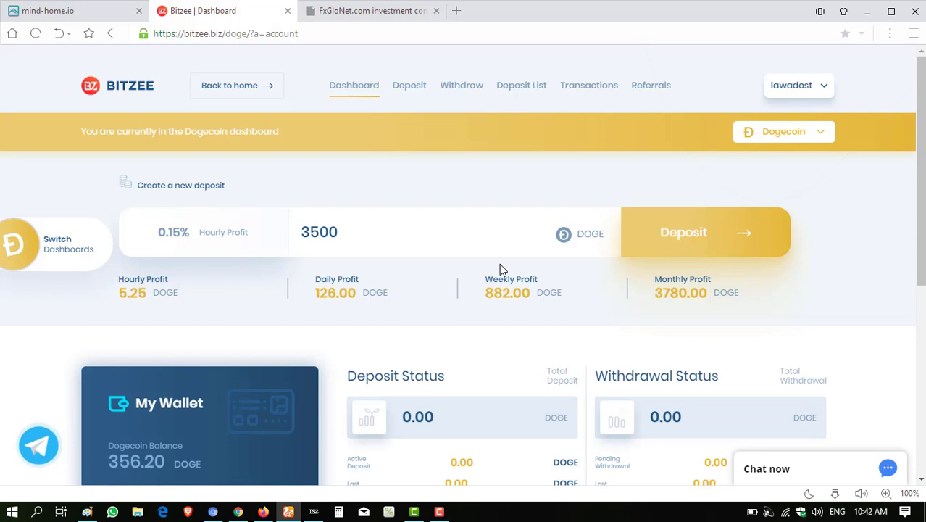
Switch to the FxGloNet account page and review the account earnings by payment system
{"action": "left_click", "coordinate": [339, 11]}
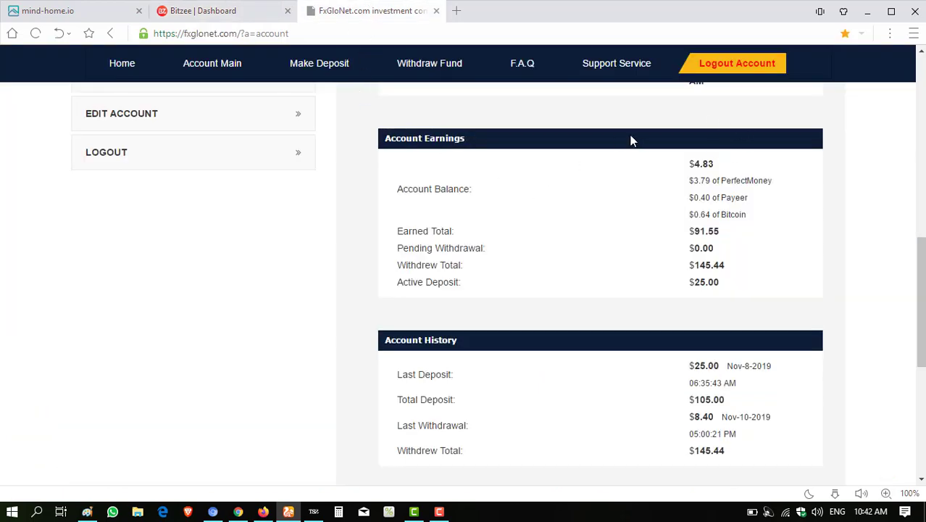